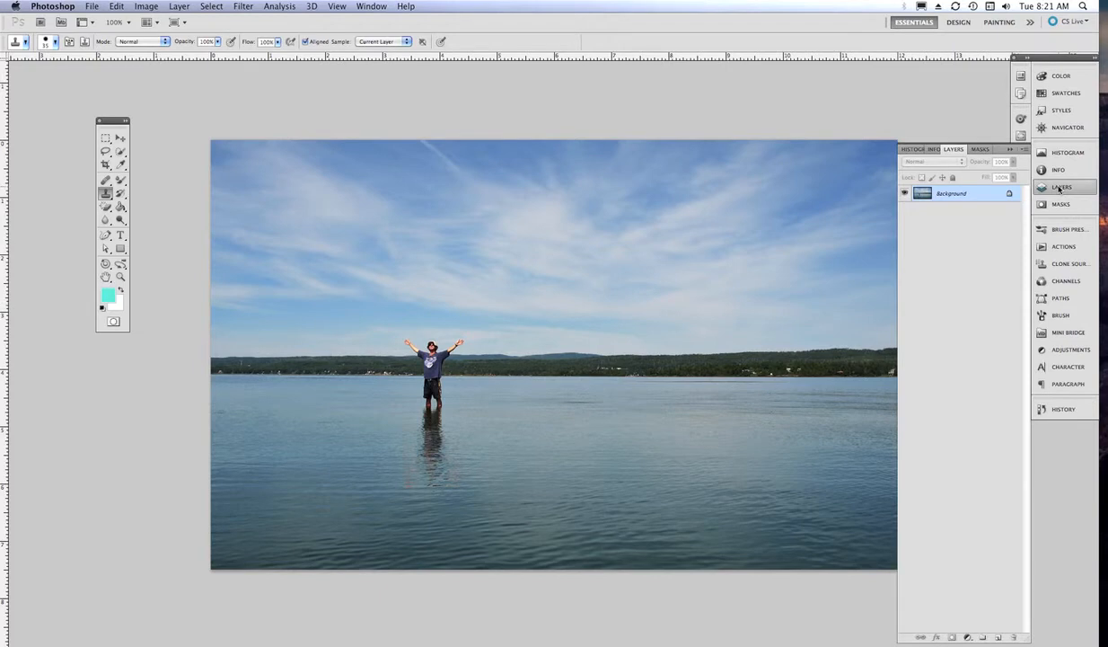
# - Convert the locked Background into Layer 0 and duplicate it as Layer 0 copy
pyautogui.doubleClick(949, 195)
pyautogui.click(648, 294)
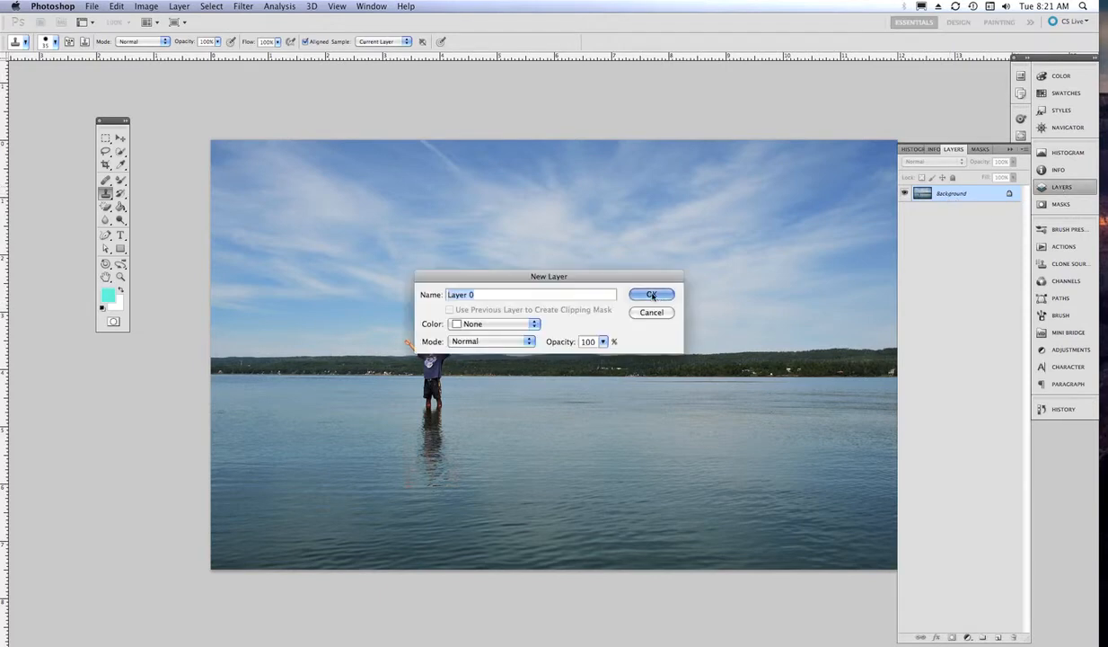
pyautogui.doubleClick(943, 195)
pyautogui.rightClick(943, 195)
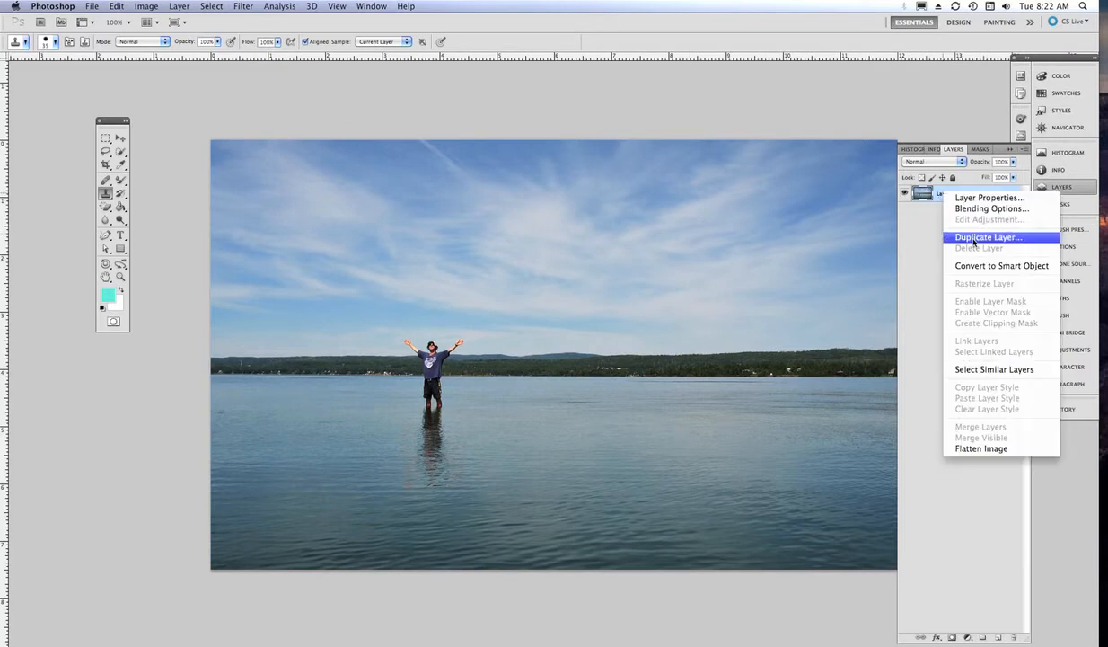
pyautogui.click(974, 237)
pyautogui.click(643, 280)
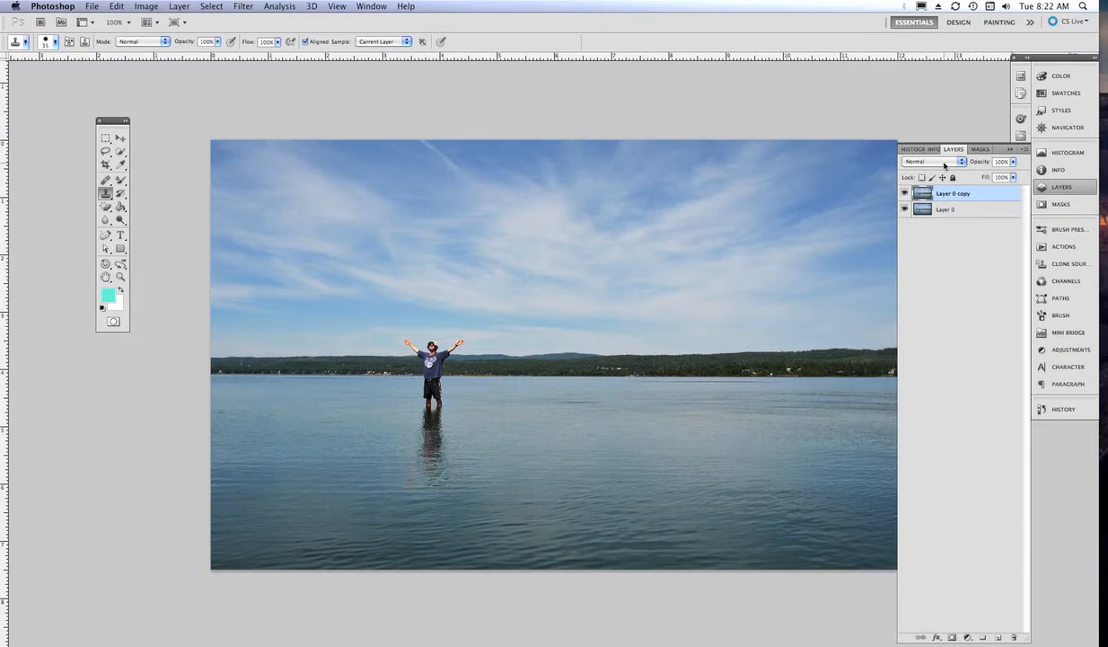
# - Set Layer 0 copy to Multiply blend mode and lower its opacity to about two thirds
pyautogui.click(948, 164)
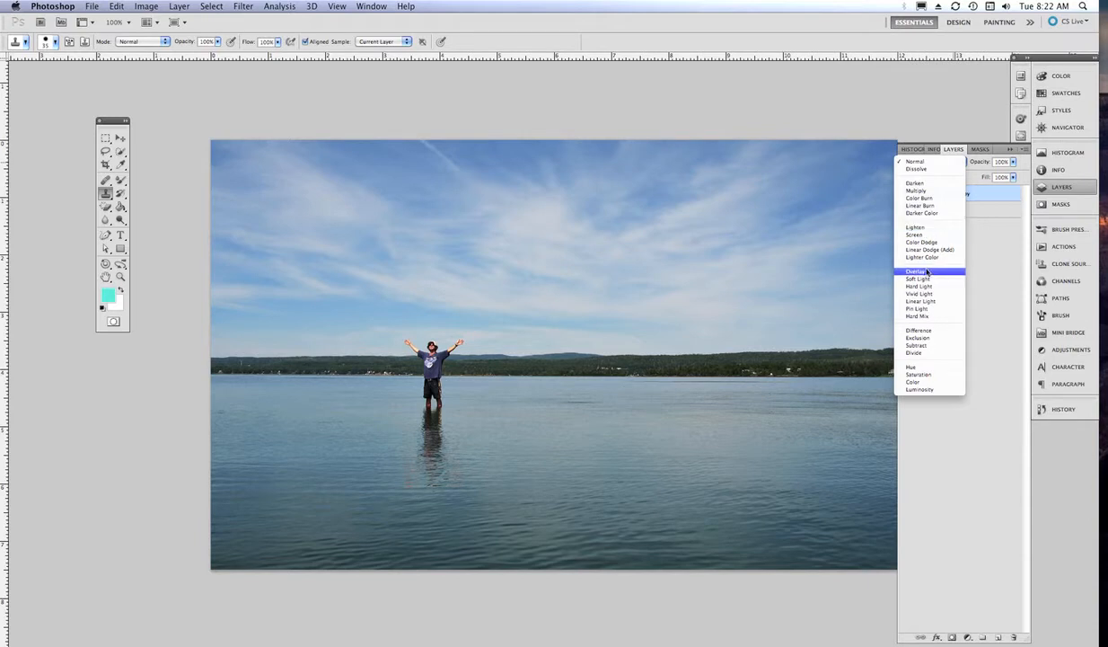
pyautogui.click(937, 197)
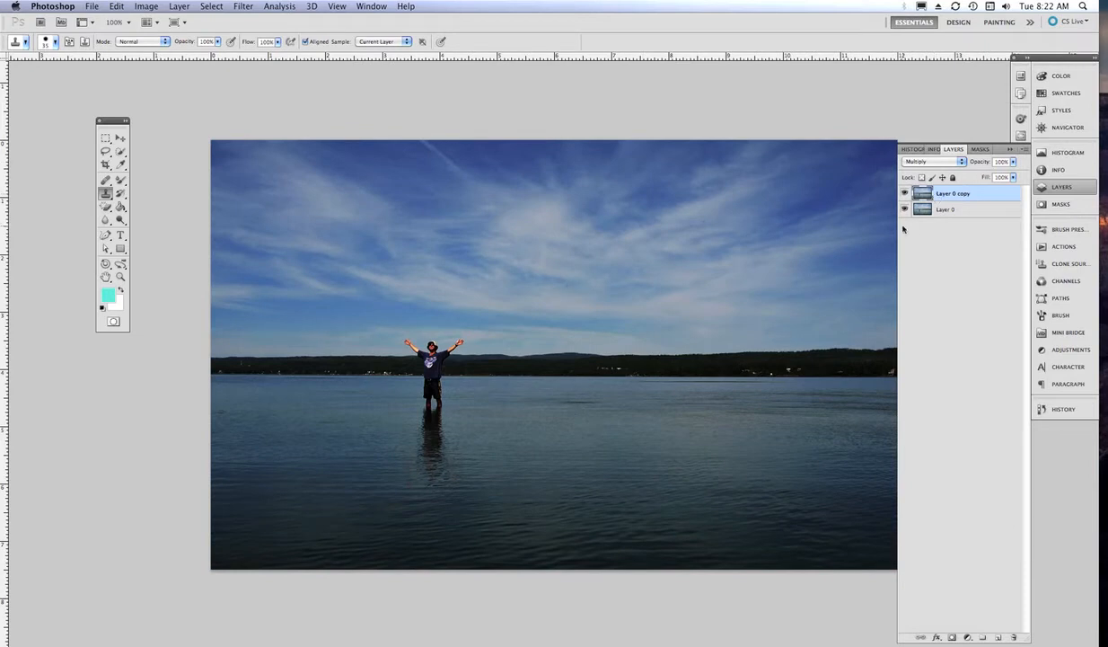
pyautogui.click(1012, 163)
pyautogui.moveTo(1014, 176); pyautogui.dragTo(987, 178)
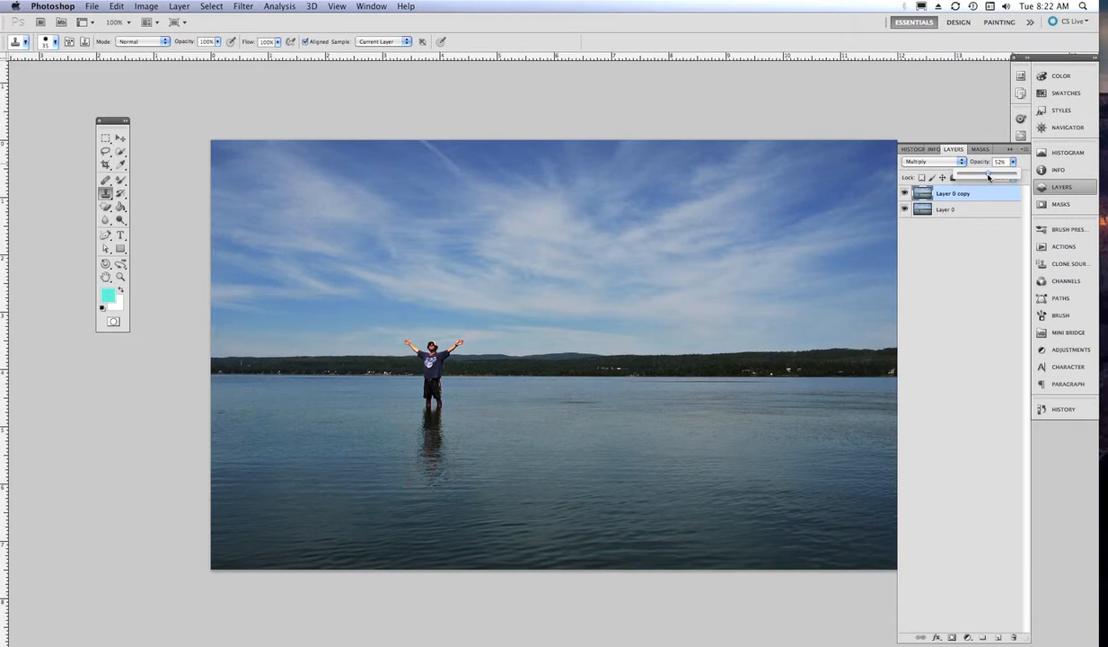
# - Toggle the Multiply copy's visibility to compare, then restore its opacity to 100%
pyautogui.click(905, 193)
pyautogui.click(905, 193)
pyautogui.click(905, 193)
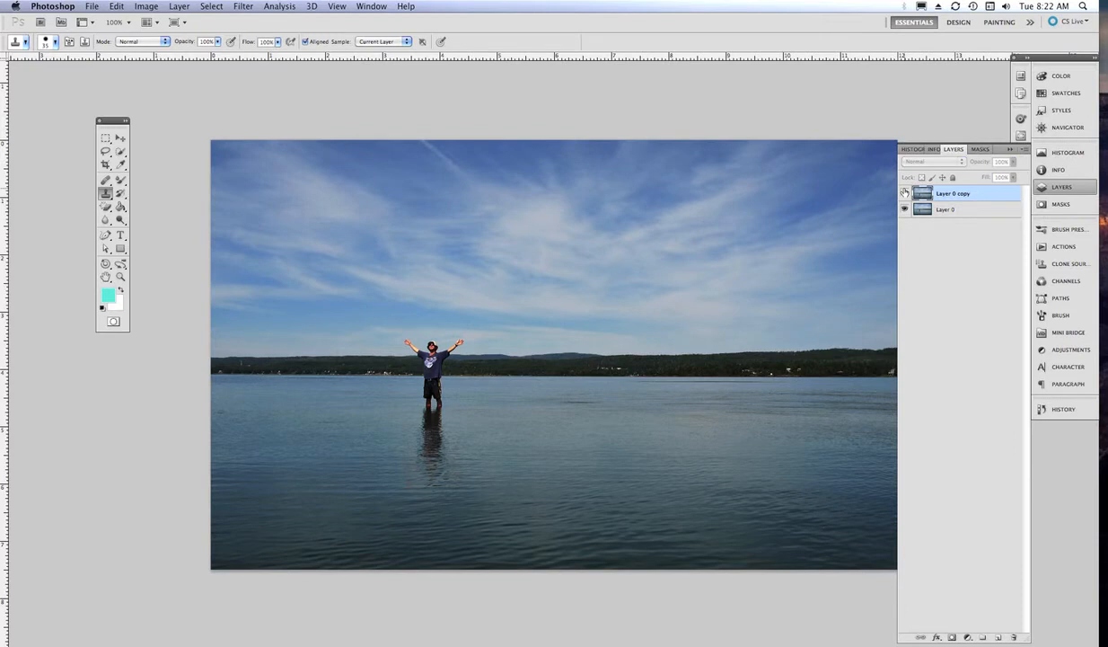
pyautogui.click(905, 193)
pyautogui.click(904, 193)
pyautogui.click(904, 193)
pyautogui.click(905, 193)
pyautogui.click(905, 193)
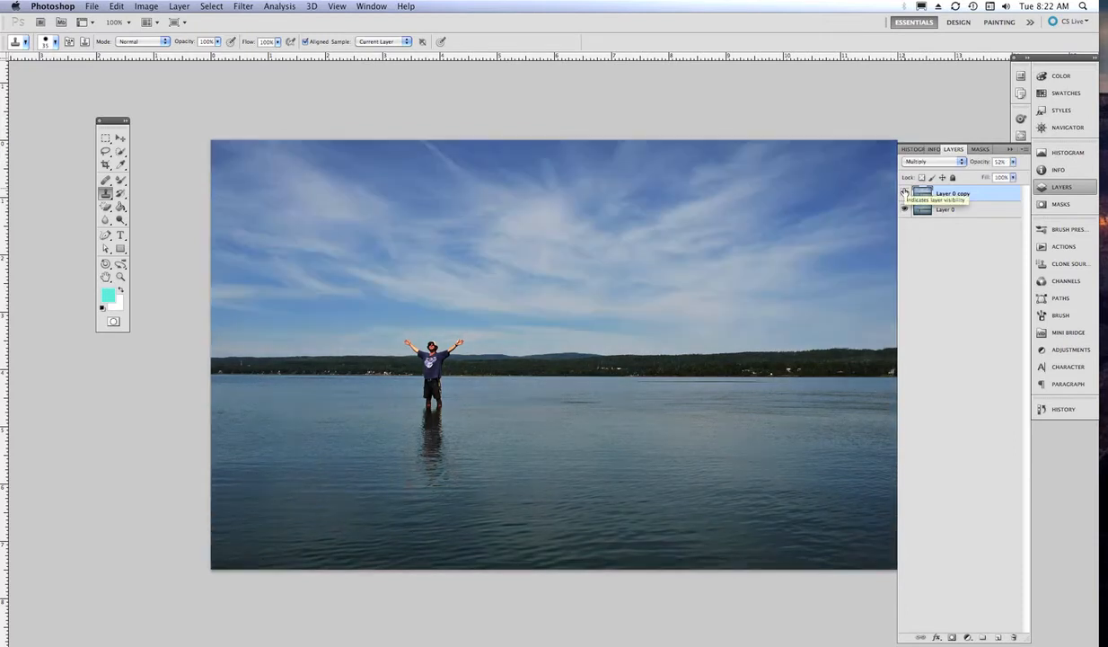
pyautogui.click(1012, 163)
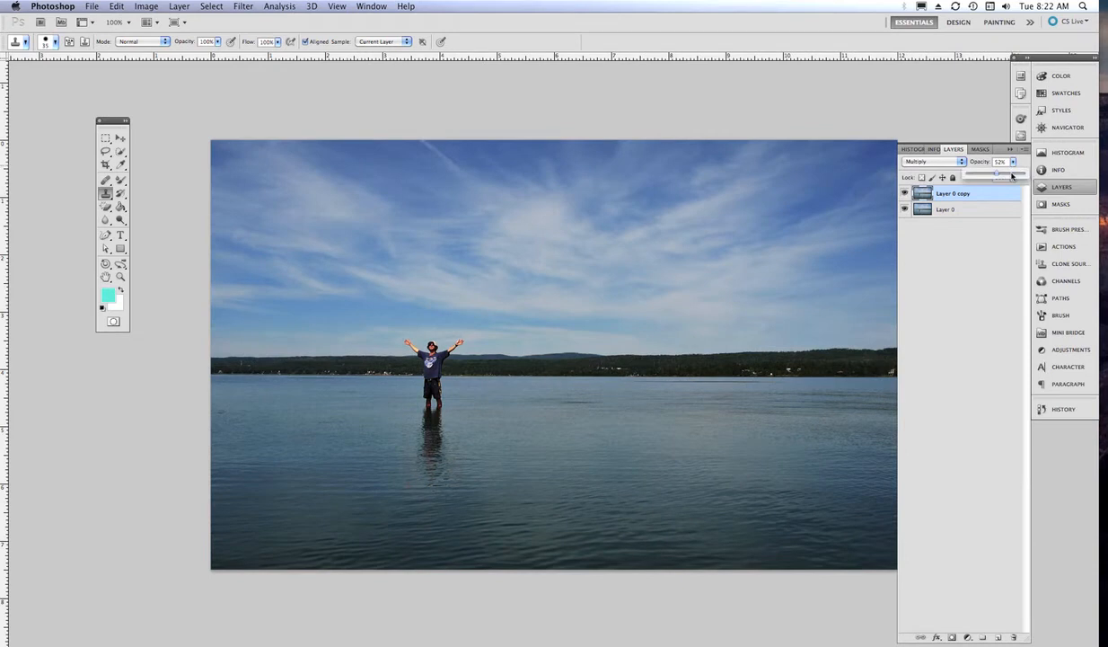
pyautogui.moveTo(999, 177); pyautogui.dragTo(1026, 176)
pyautogui.click(963, 164)
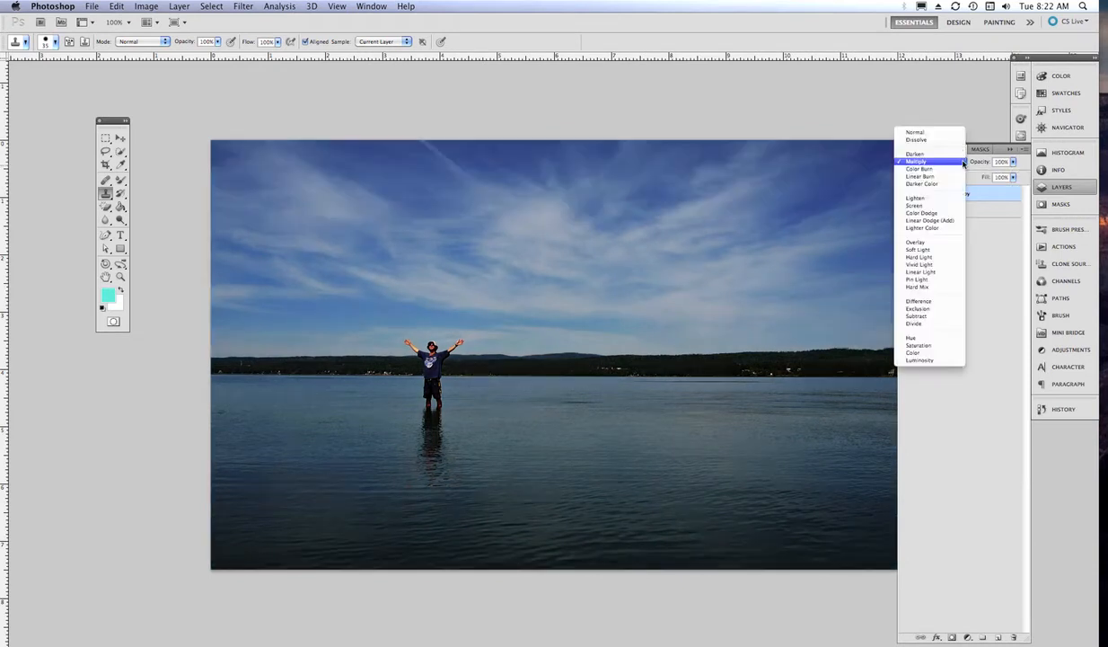
# - Try Lighten, then set Layer 0 copy to Overlay at 60% opacity, comparing before and after
pyautogui.click(941, 198)
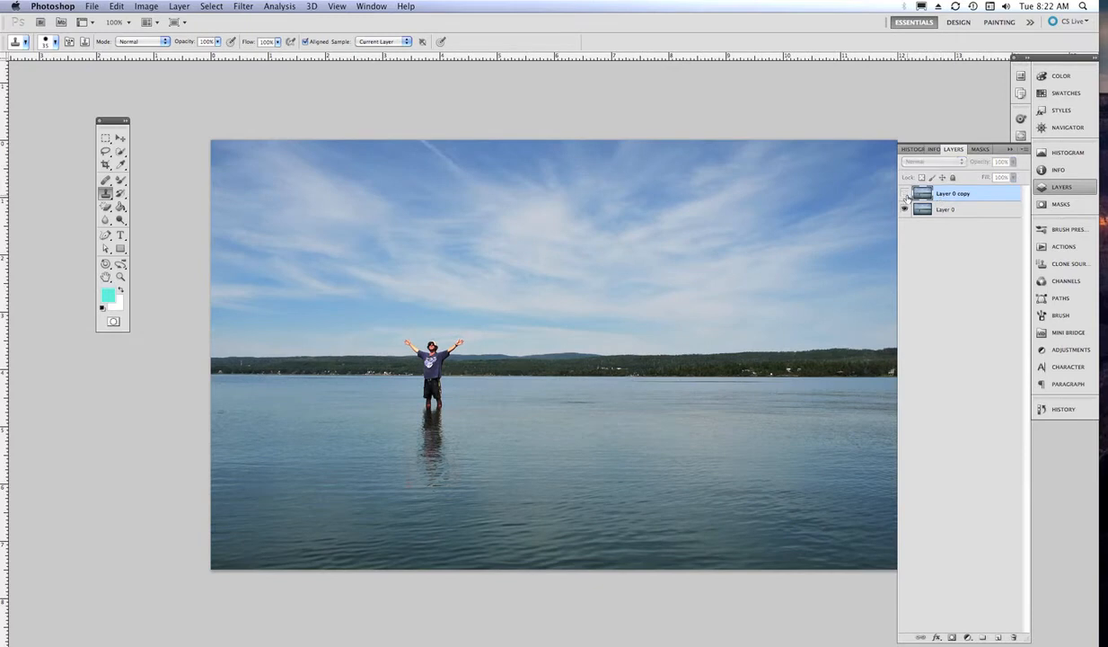
pyautogui.click(935, 161)
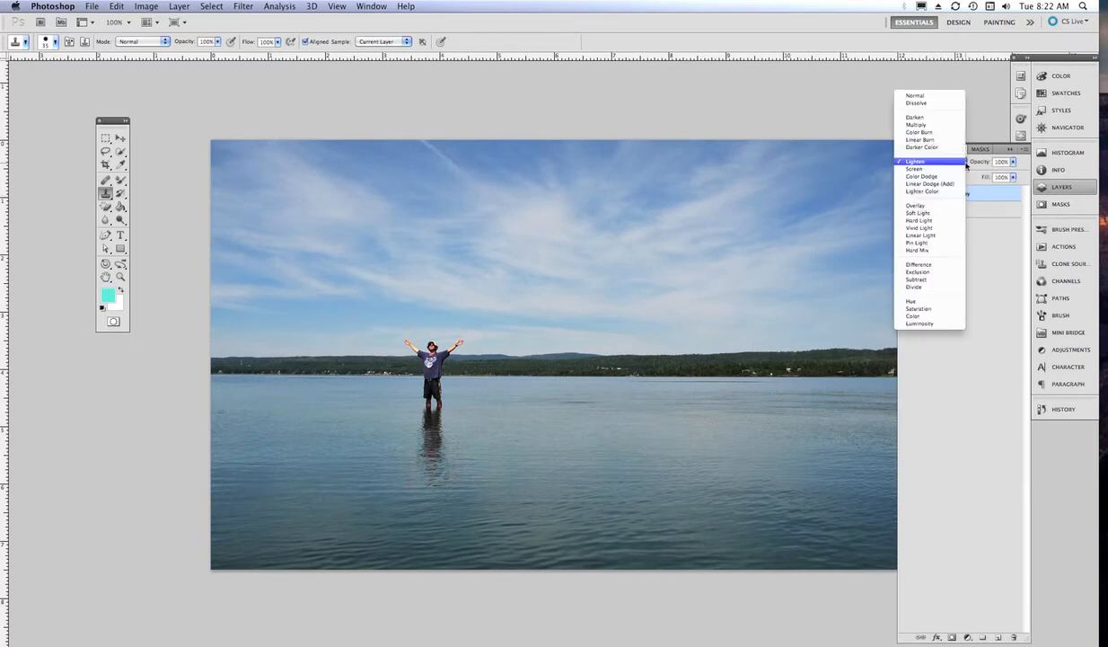
pyautogui.click(943, 205)
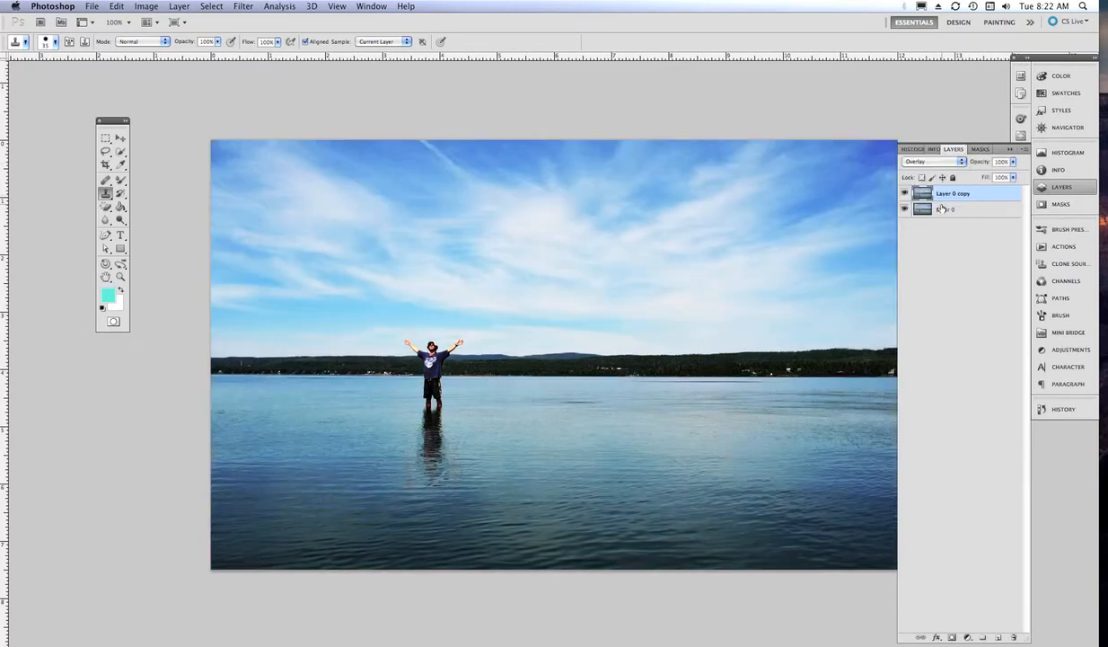
pyautogui.click(906, 194)
pyautogui.click(905, 194)
pyautogui.moveTo(1012, 162)
pyautogui.mouseDown()
pyautogui.moveTo(1012, 175)
pyautogui.moveTo(996, 176)
pyautogui.mouseUp()
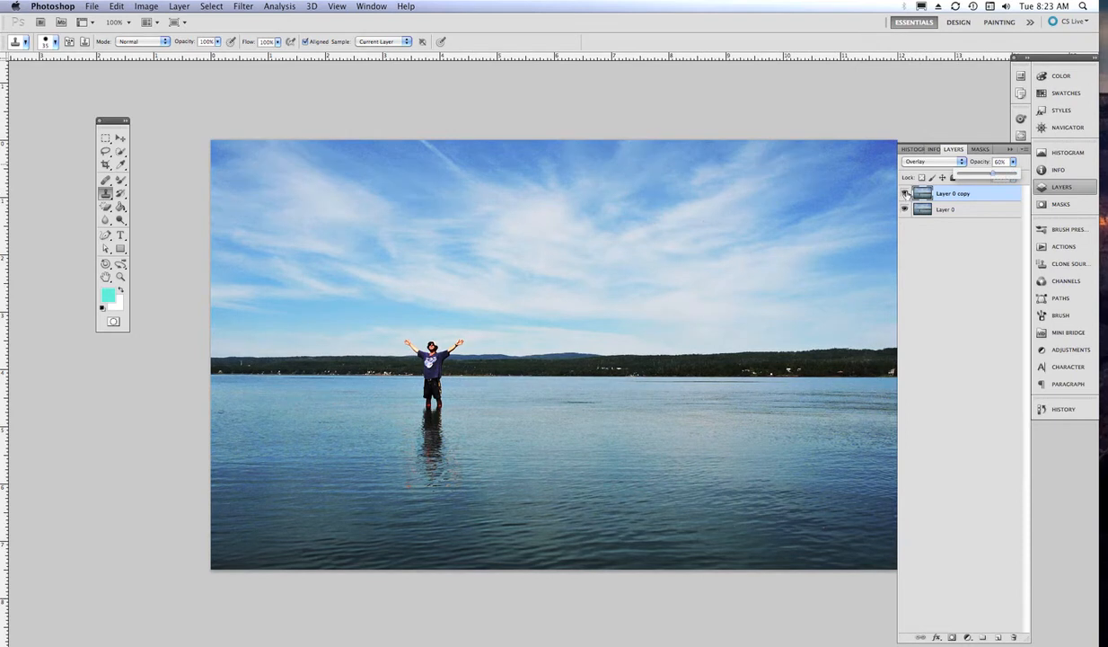
pyautogui.click(905, 194)
pyautogui.click(905, 194)
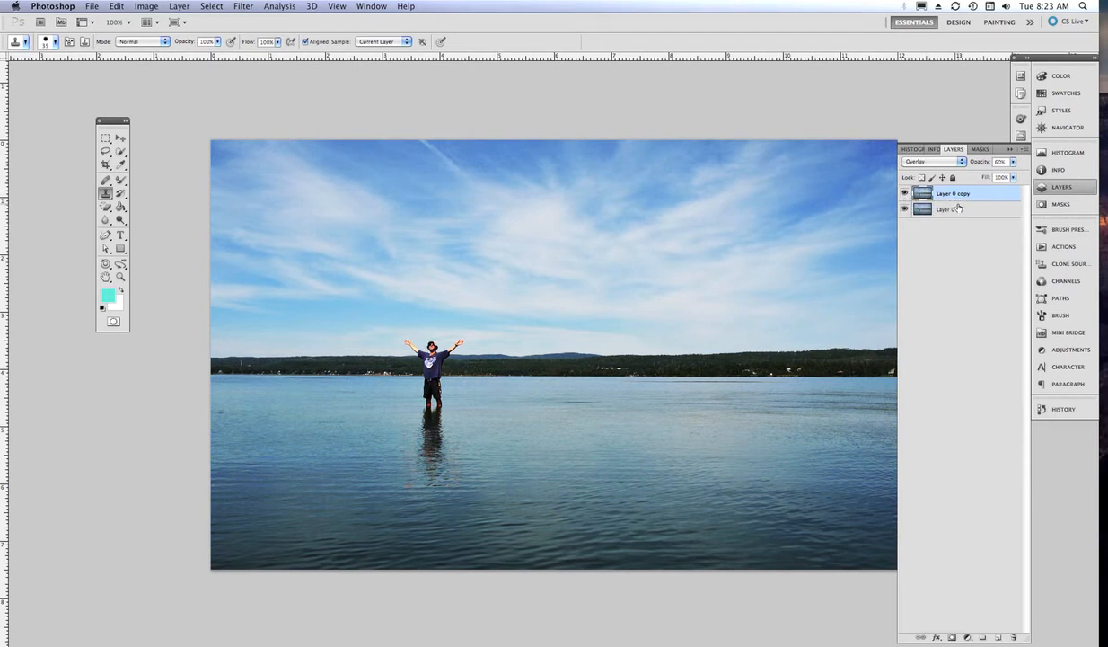
# - Add a new Layer 1 below the photo layers and fill it with white
pyautogui.click(999, 638)
pyautogui.moveTo(924, 192); pyautogui.dragTo(915, 234)
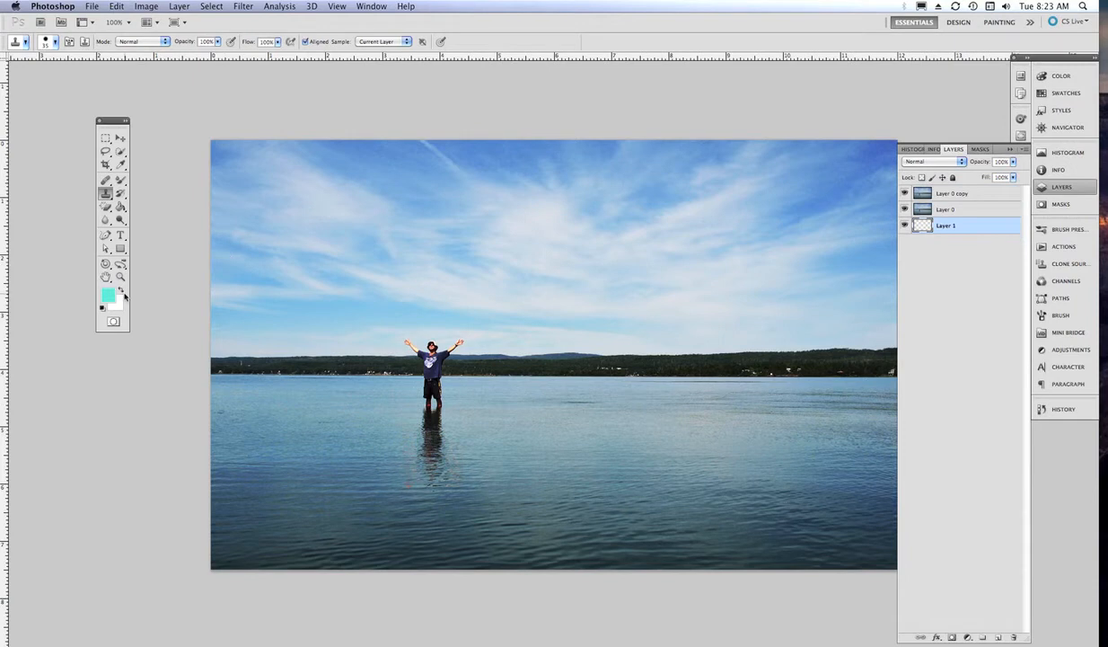
pyautogui.click(120, 292)
pyautogui.click(120, 206)
pyautogui.click(406, 286)
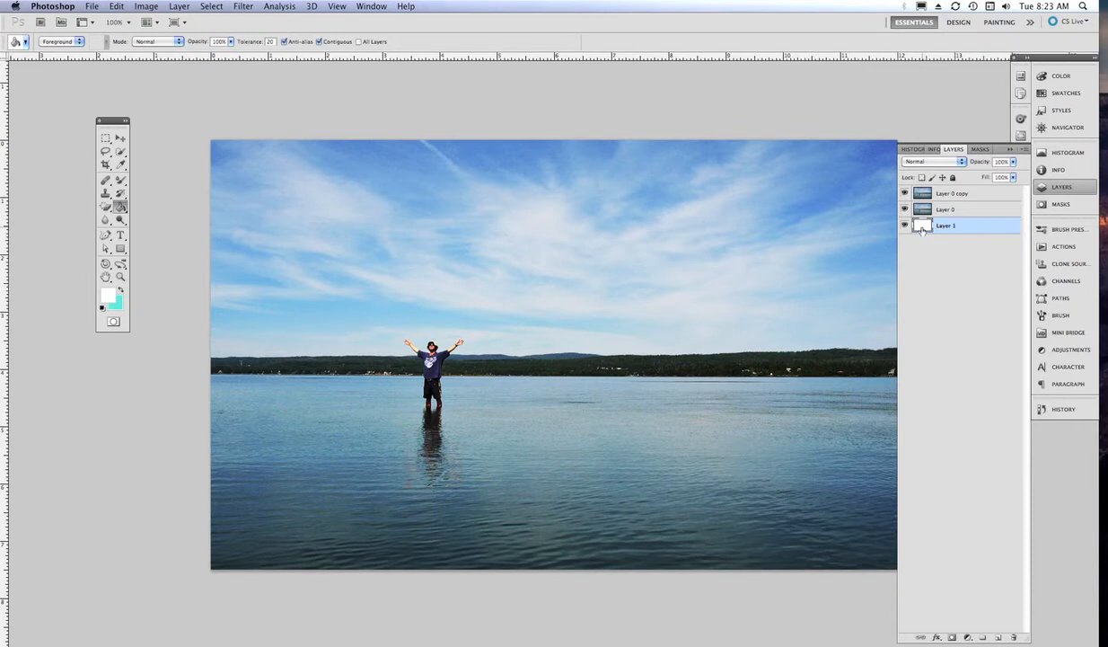
# - Enlarge the canvas by 3 inches wide and 2 inches high, filling the new margins white
pyautogui.click(146, 7)
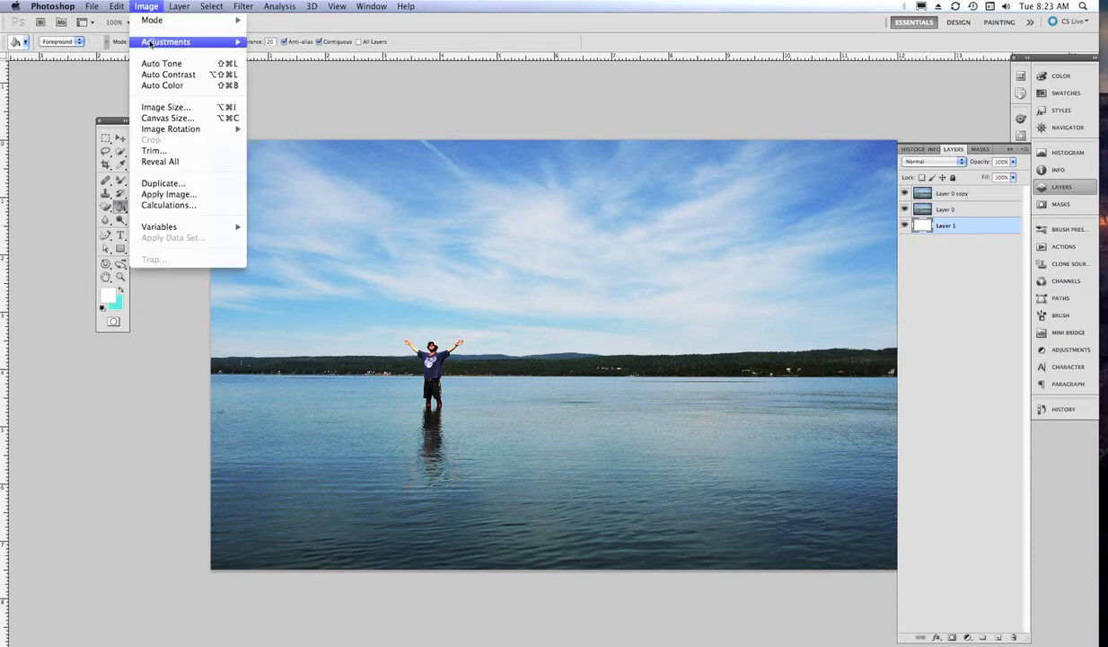
pyautogui.click(155, 118)
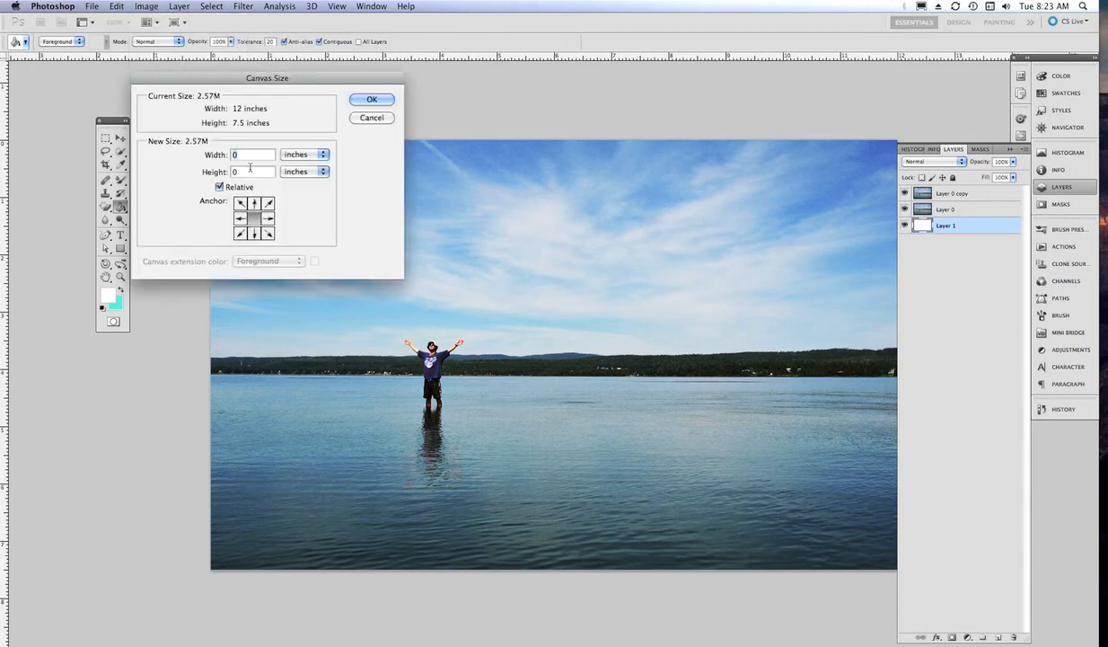
pyautogui.write('3')
pyautogui.press('Tab')
pyautogui.write('2')
pyautogui.click(368, 100)
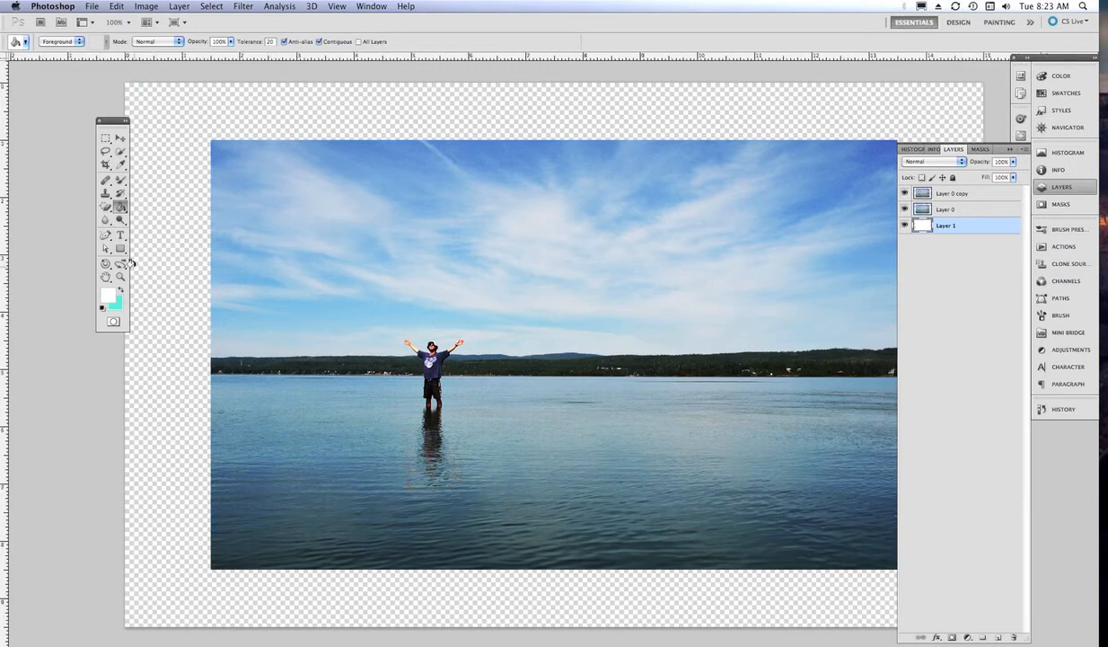
pyautogui.moveTo(904, 209); pyautogui.dragTo(905, 194)
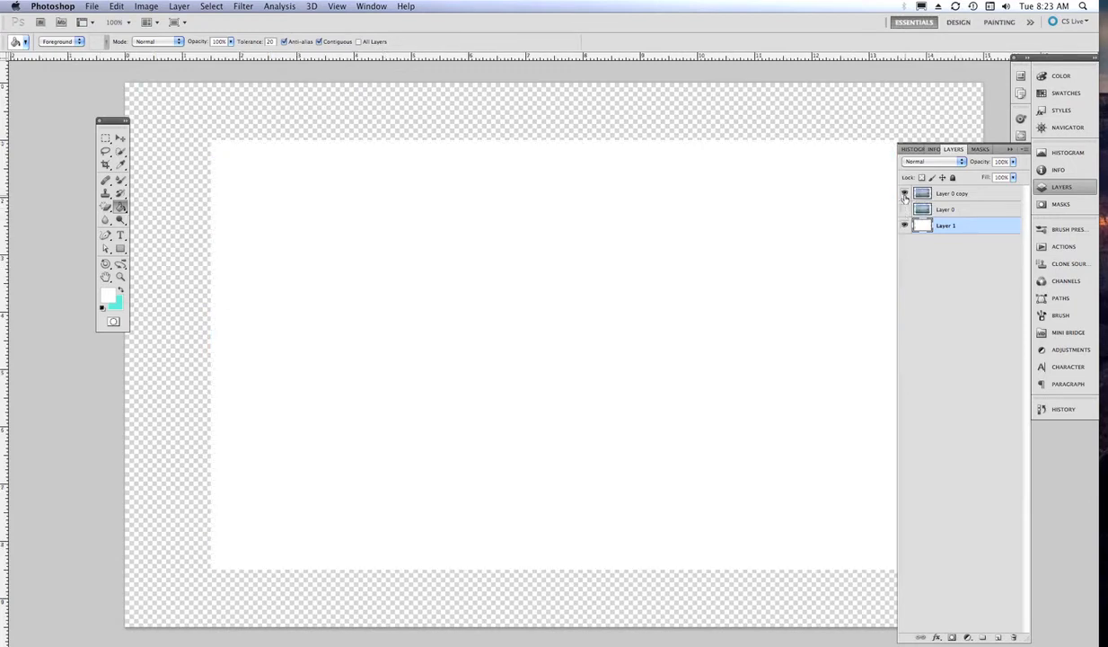
pyautogui.click(608, 117)
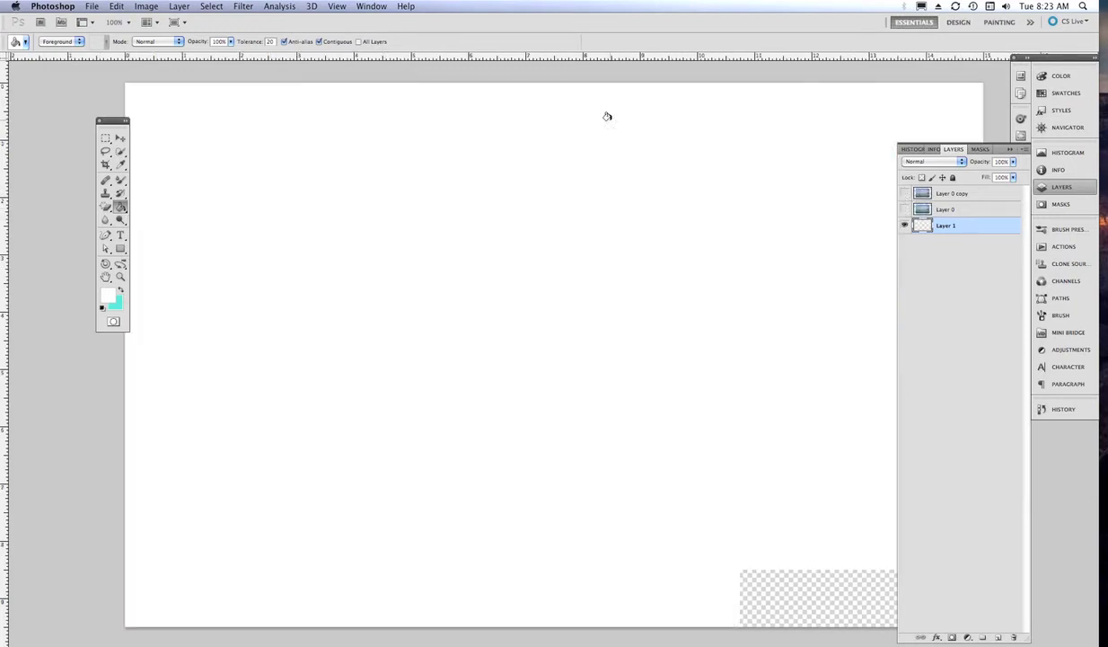
pyautogui.click(905, 209)
pyautogui.click(904, 194)
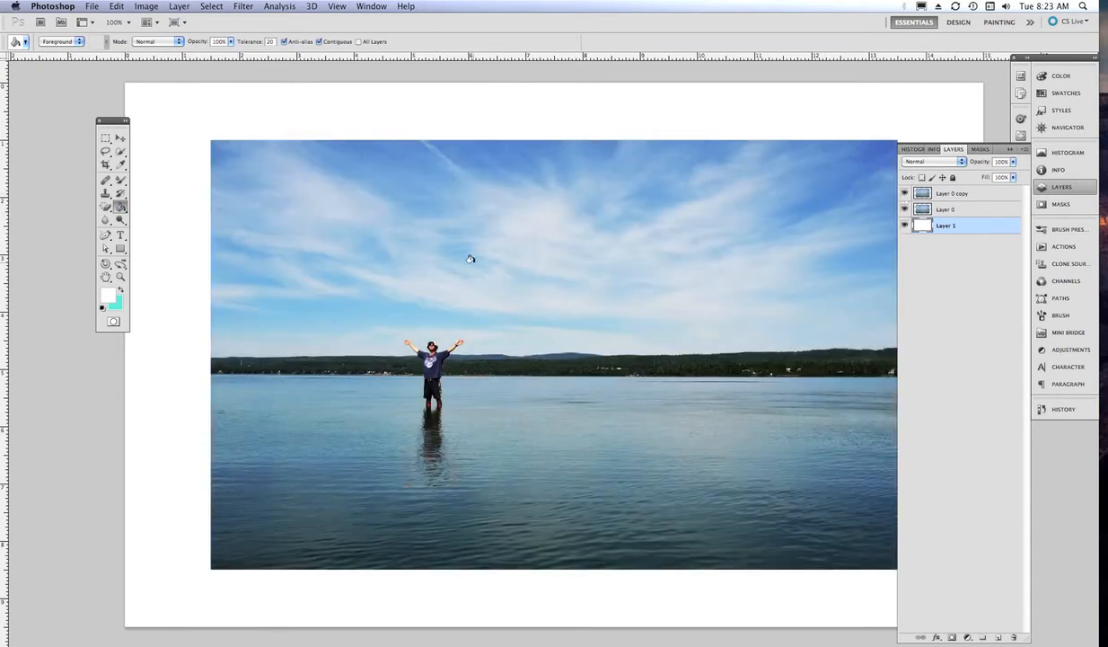
# - Create a new layer group named water
pyautogui.scroll(-5, 437, 321)
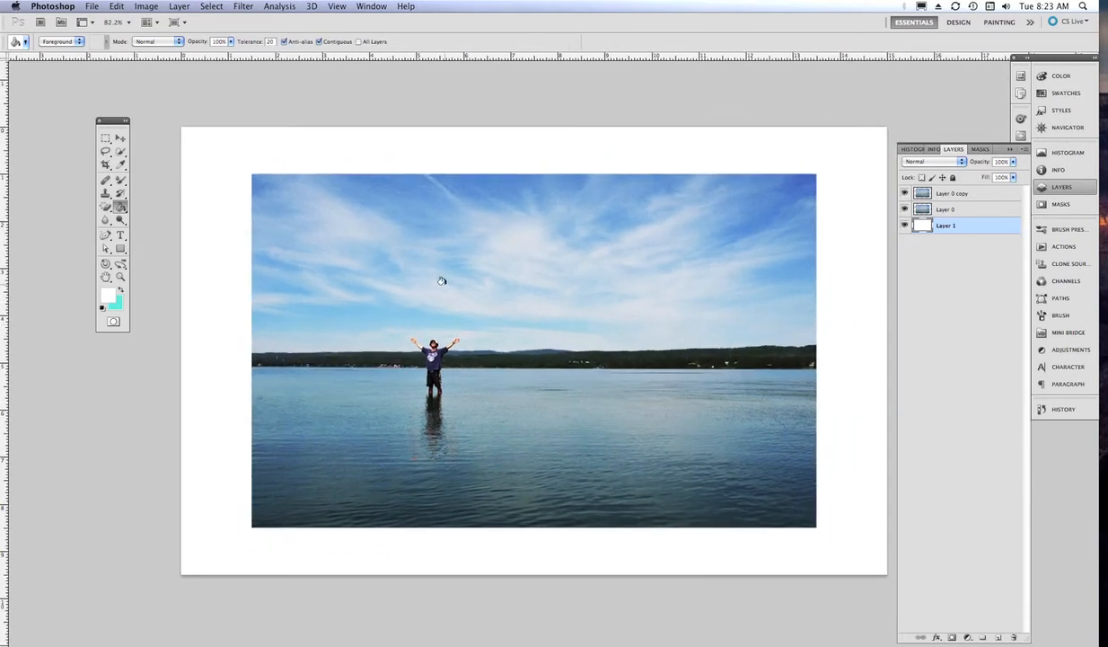
pyautogui.click(952, 194)
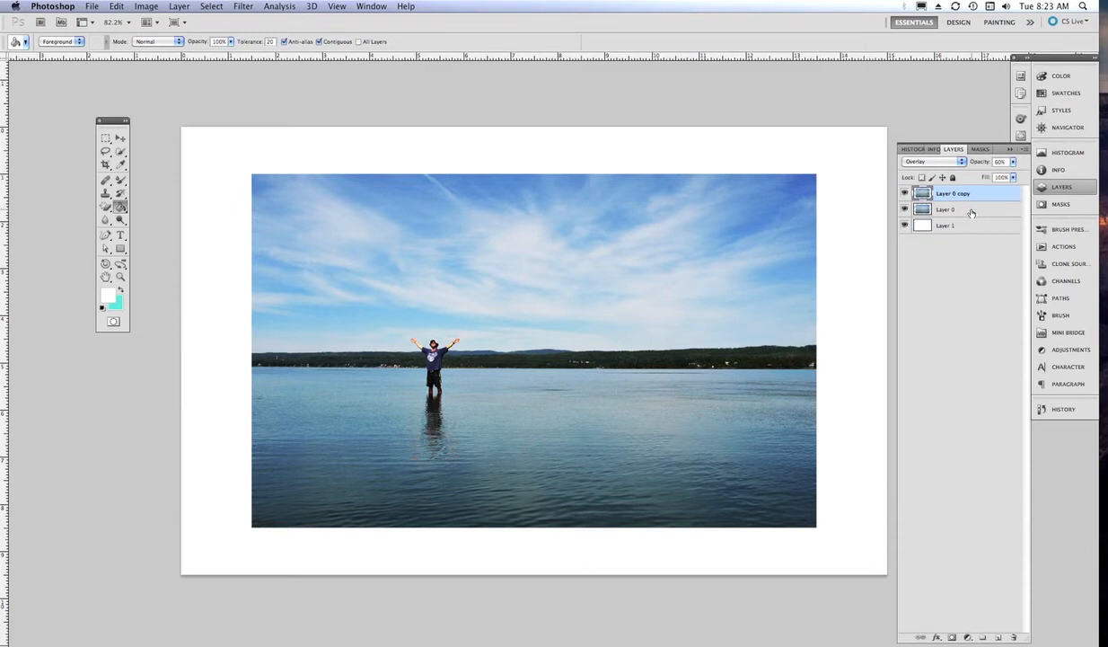
pyautogui.keyDown('shift'); pyautogui.click(939, 208); pyautogui.keyUp('shift')
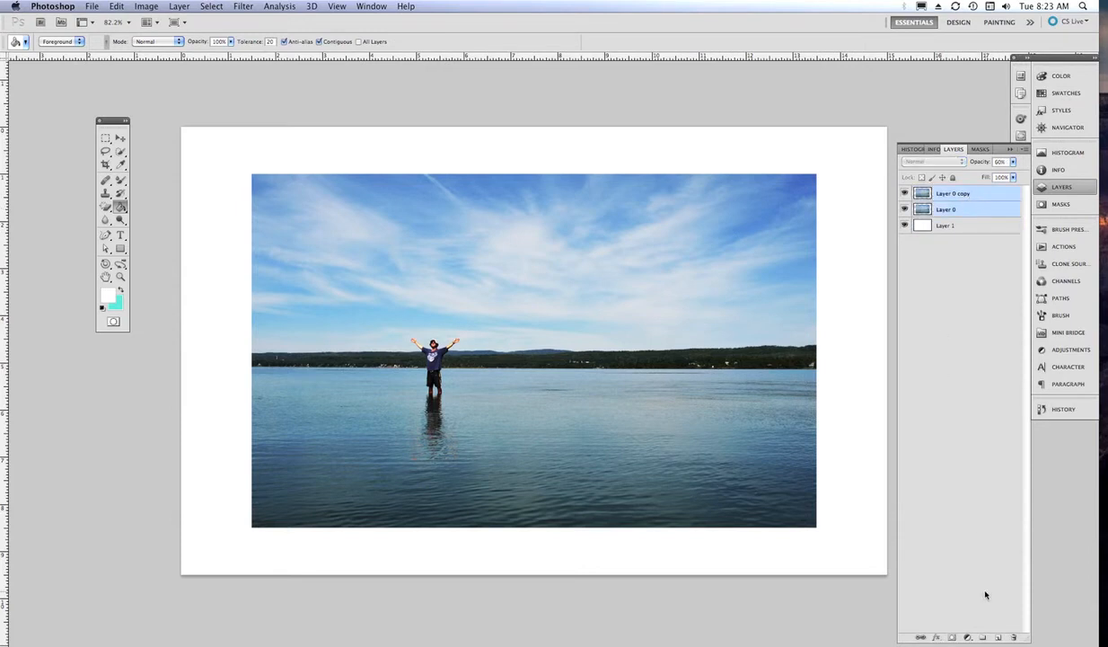
pyautogui.click(984, 637)
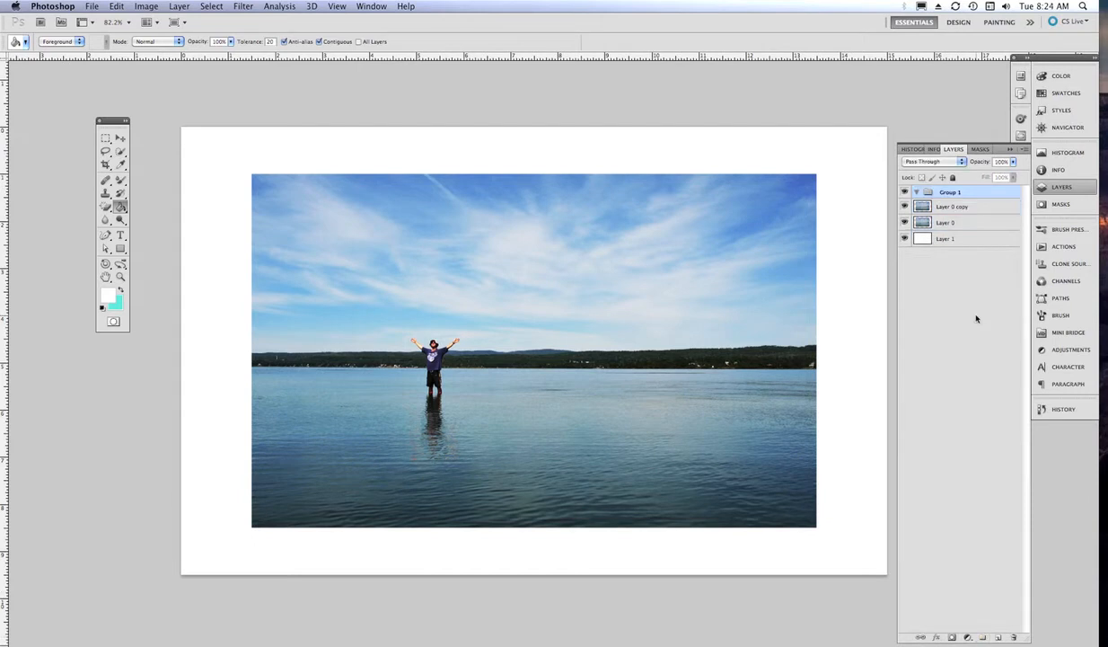
pyautogui.doubleClick(947, 193)
pyautogui.write('c')
pyautogui.click(991, 267)
# - Move Layer 0 and Layer 0 copy into the water group and collapse it
pyautogui.click(952, 209)
pyautogui.keyDown('shift'); pyautogui.click(950, 220); pyautogui.keyUp('shift')
pyautogui.moveTo(949, 220); pyautogui.dragTo(949, 195)
pyautogui.click(917, 192)
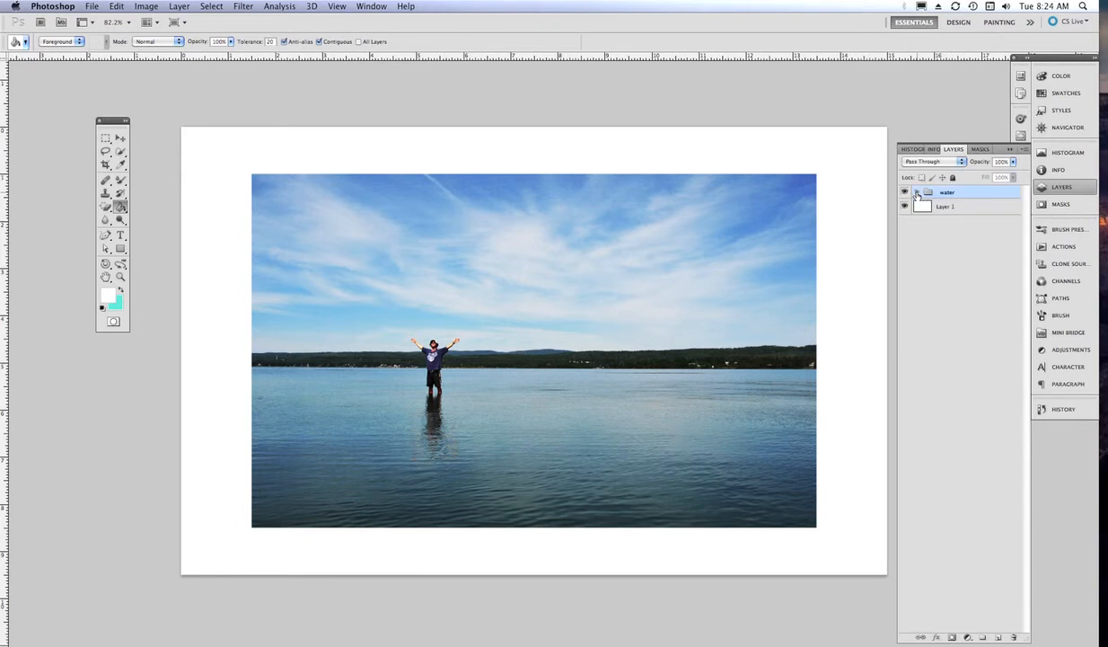
pyautogui.click(905, 192)
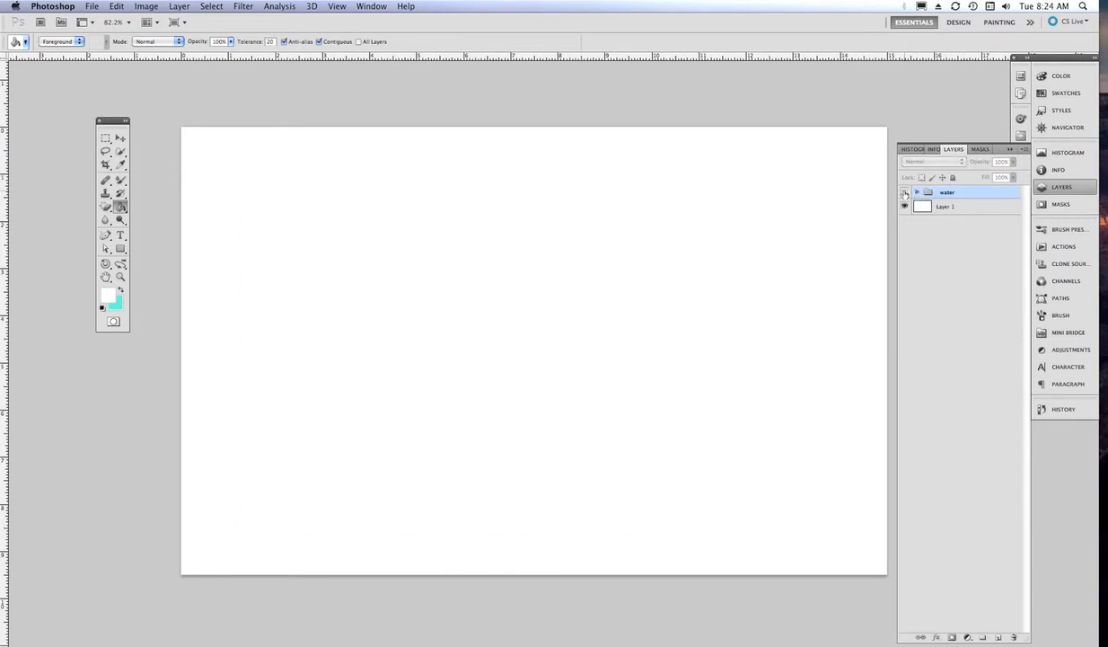
pyautogui.click(904, 192)
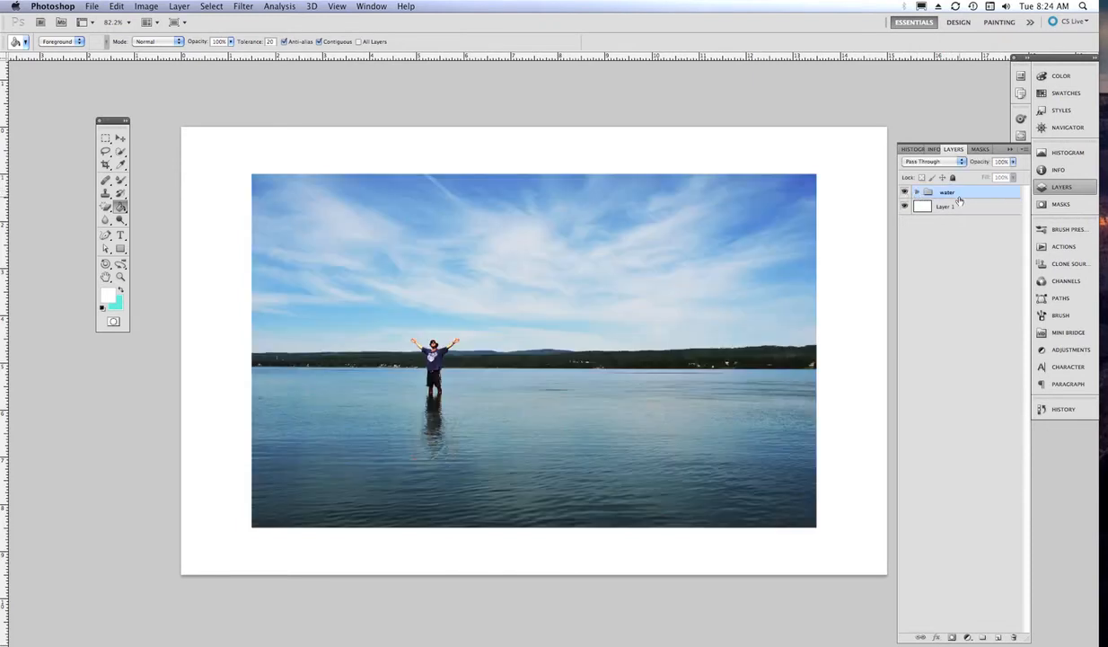
# - Expand the water group and open Blending Options for Layer 0 copy
pyautogui.rightClick(963, 196)
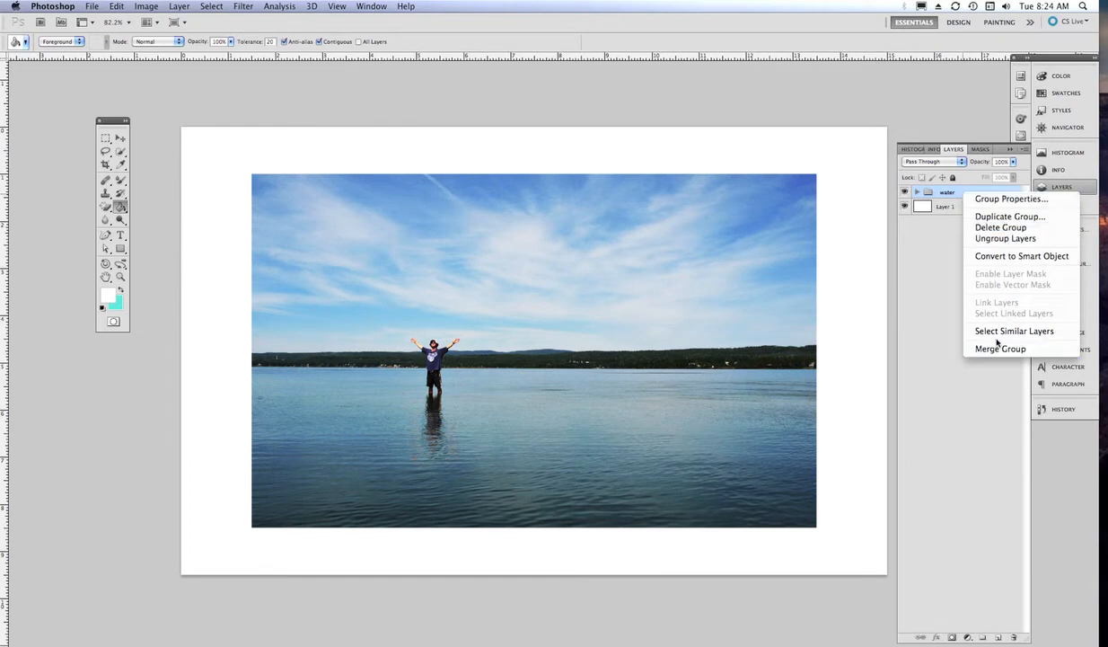
pyautogui.click(945, 243)
pyautogui.click(916, 192)
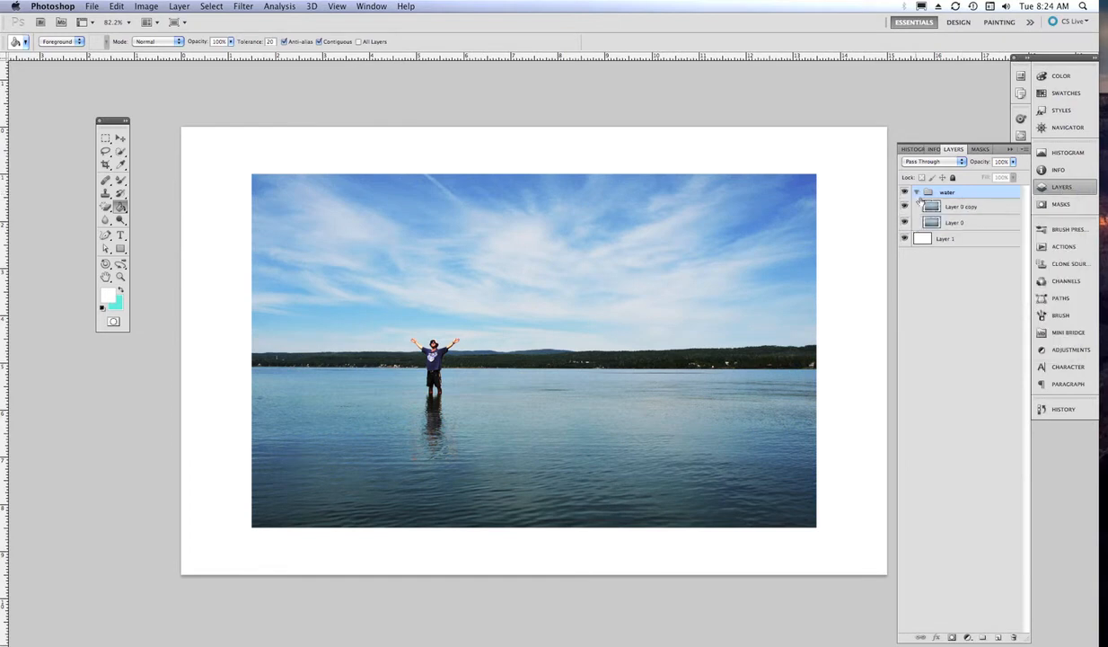
pyautogui.click(960, 208)
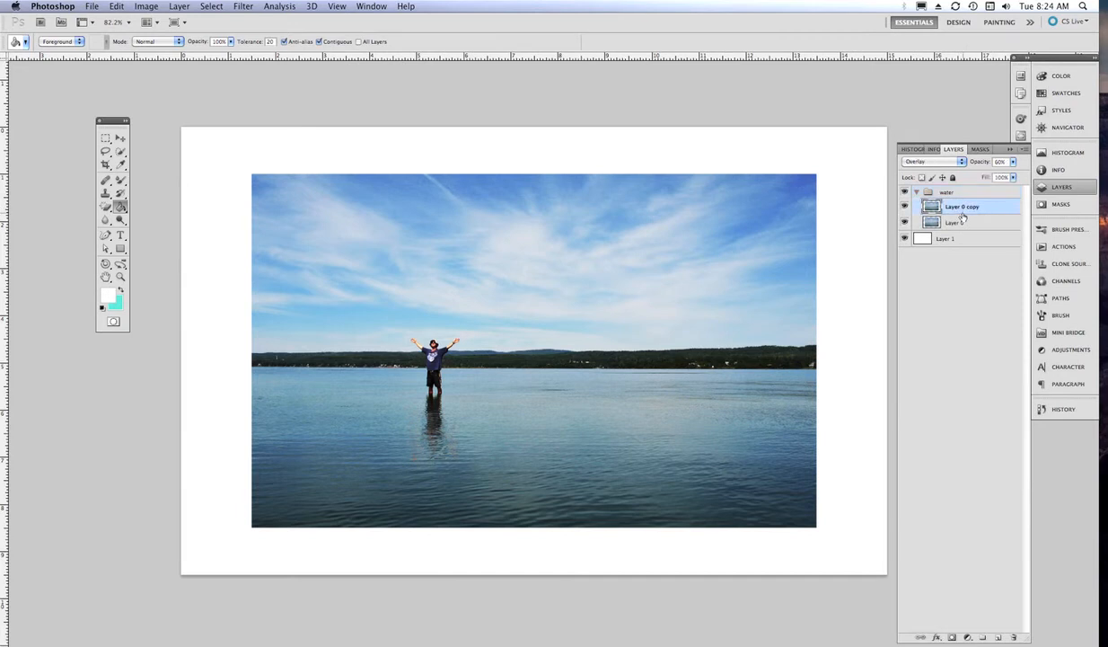
pyautogui.rightClick(969, 207)
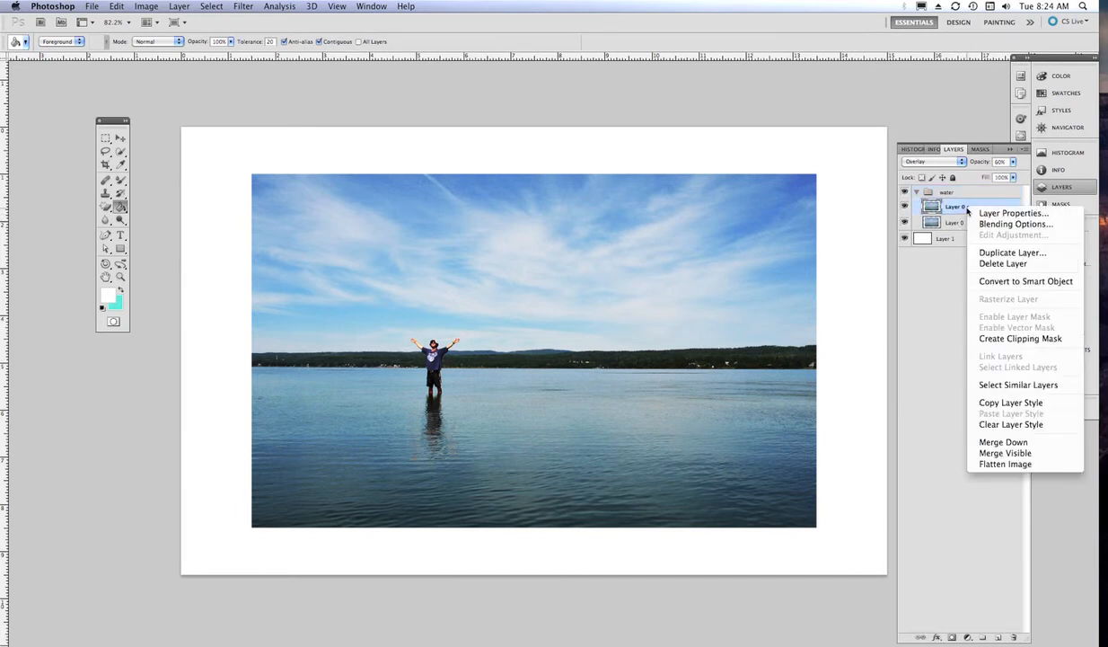
pyautogui.click(1010, 225)
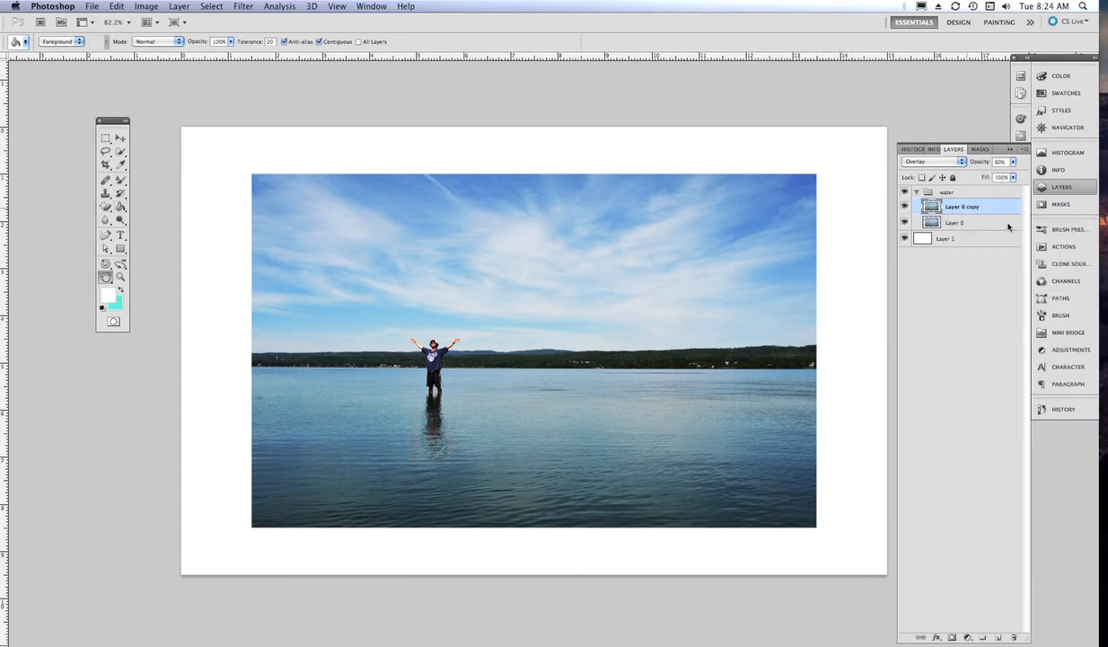
pyautogui.moveTo(808, 168)
pyautogui.mouseDown()
pyautogui.moveTo(821, 154)
pyautogui.moveTo(809, 156)
pyautogui.mouseUp()
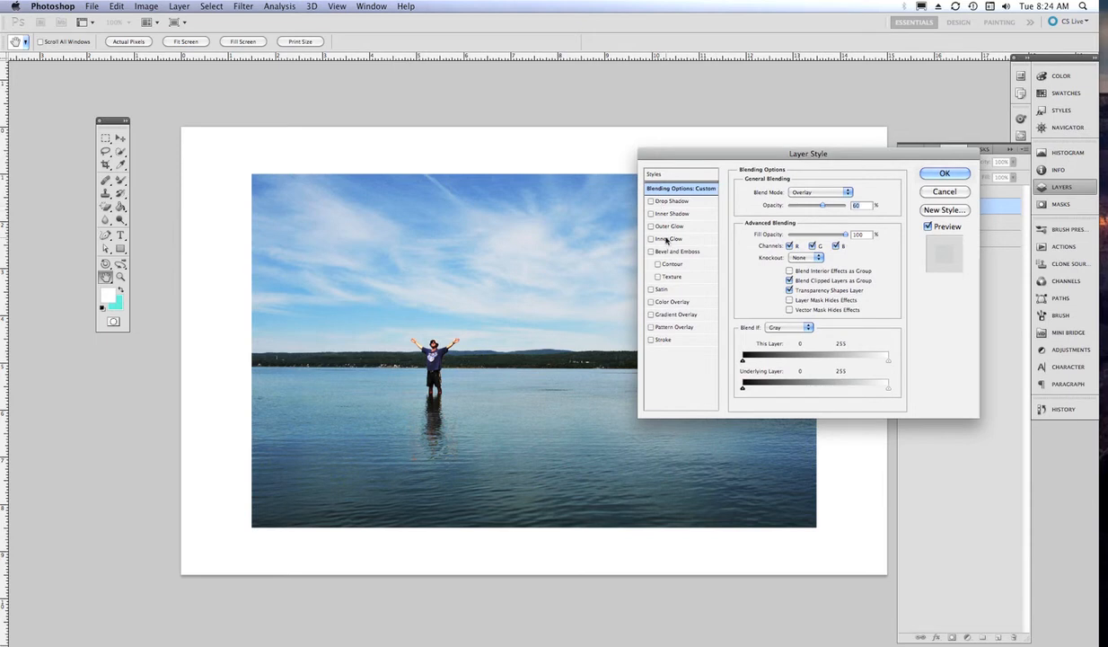
# - Add a 3 px black stroke positioned Inside, and enable Drop Shadow
pyautogui.click(651, 340)
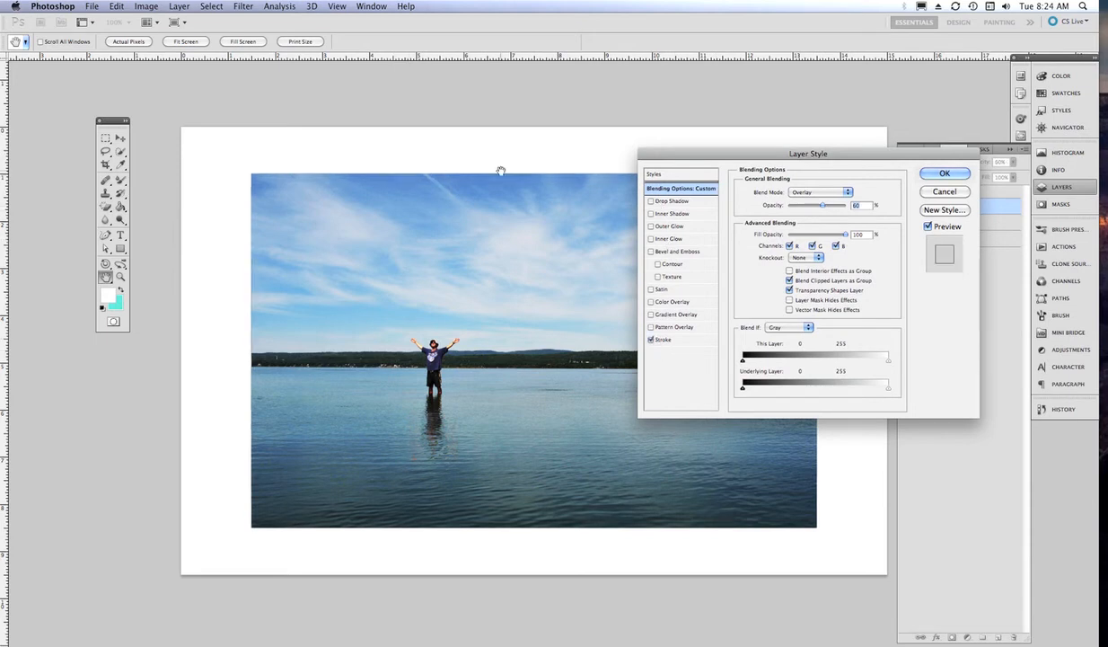
pyautogui.click(662, 340)
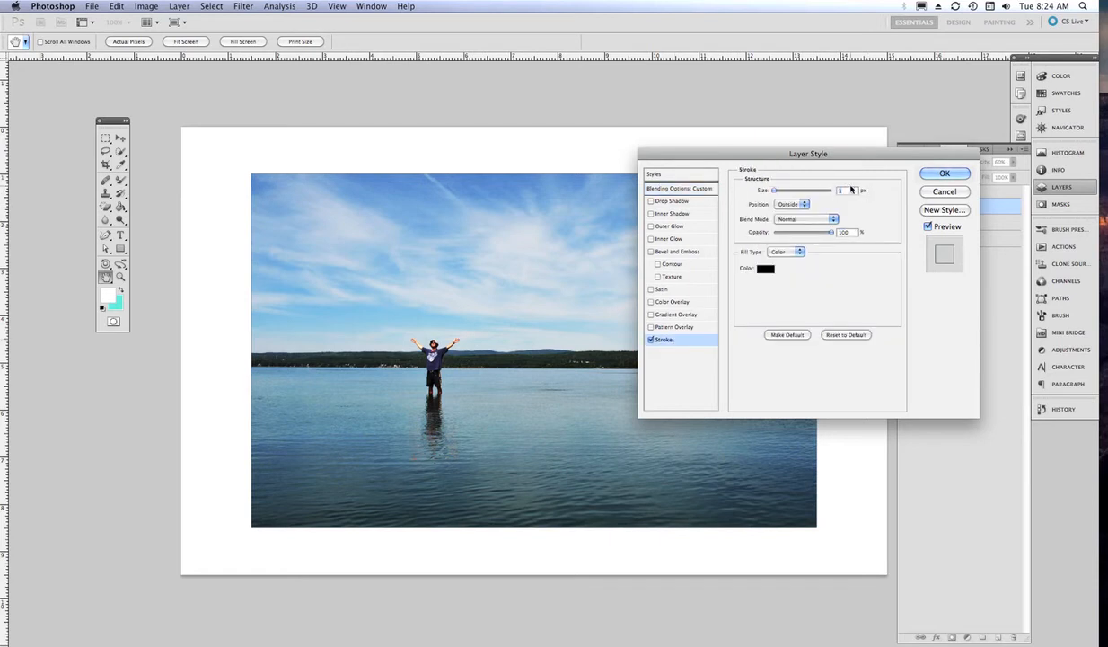
pyautogui.press('Up')
pyautogui.press('Up')
pyautogui.press('Up')
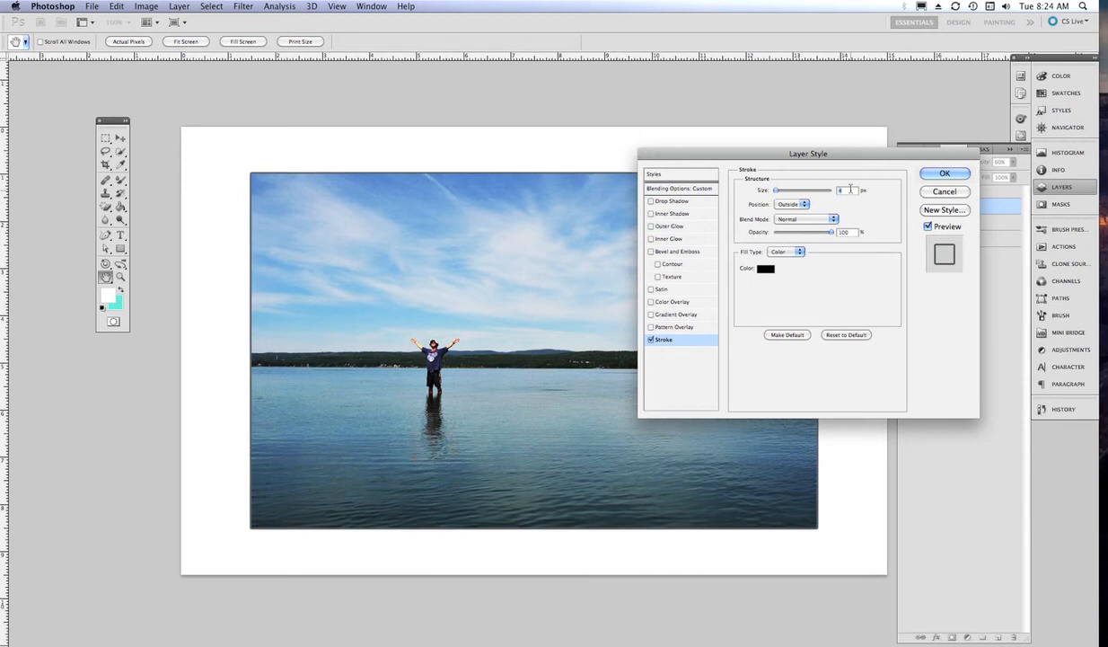
pyautogui.click(792, 204)
pyautogui.click(794, 212)
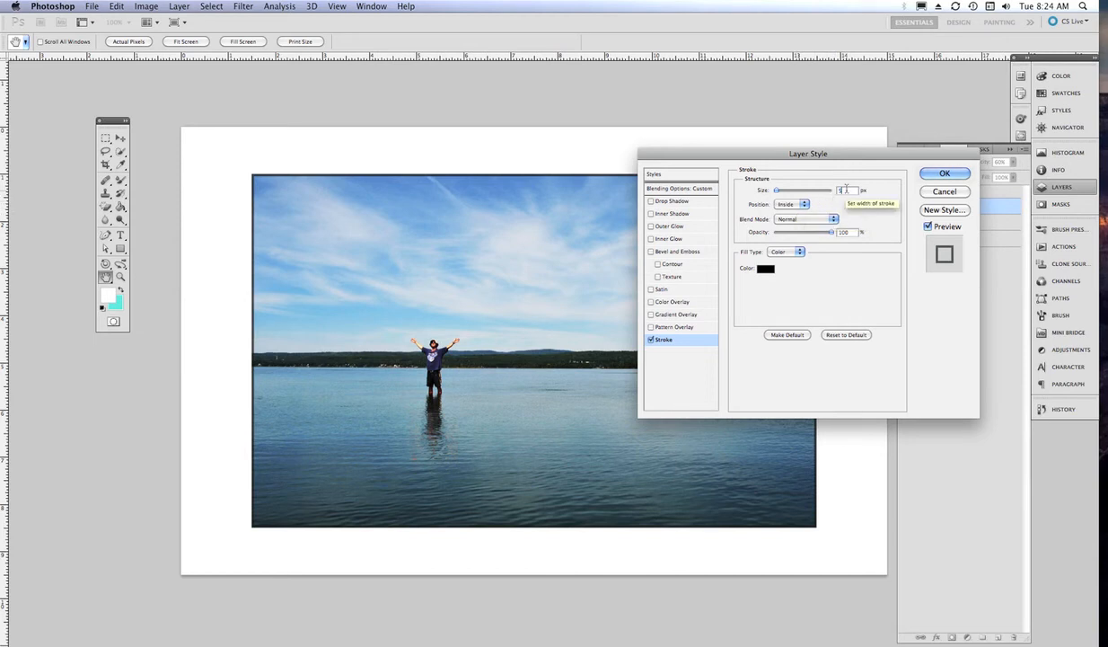
pyautogui.press('Down')
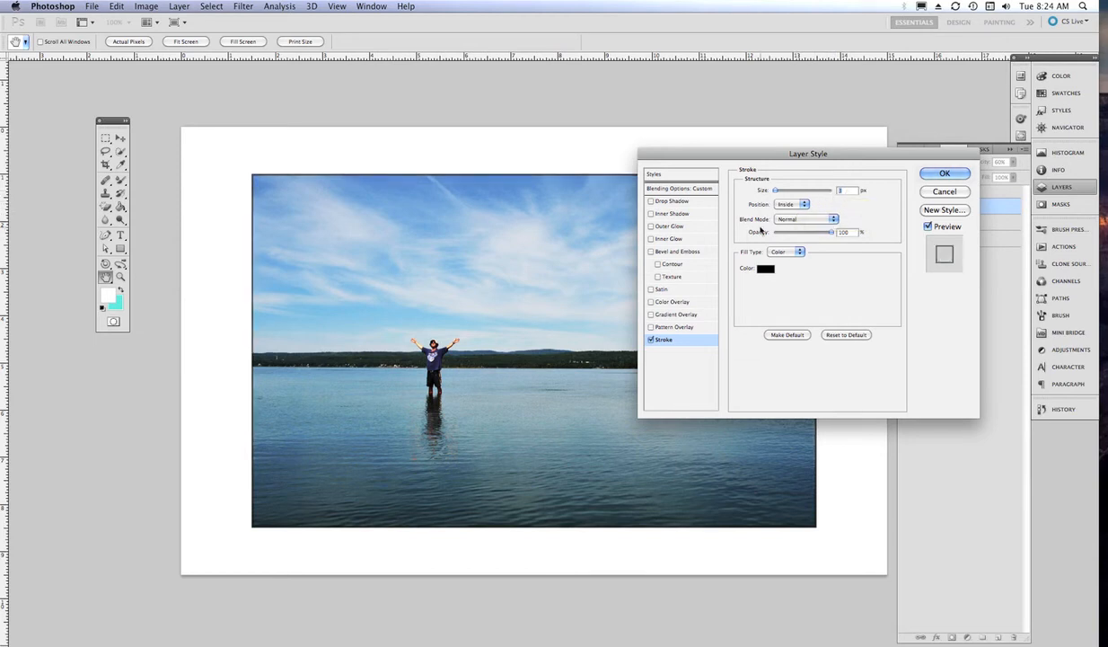
pyautogui.click(680, 203)
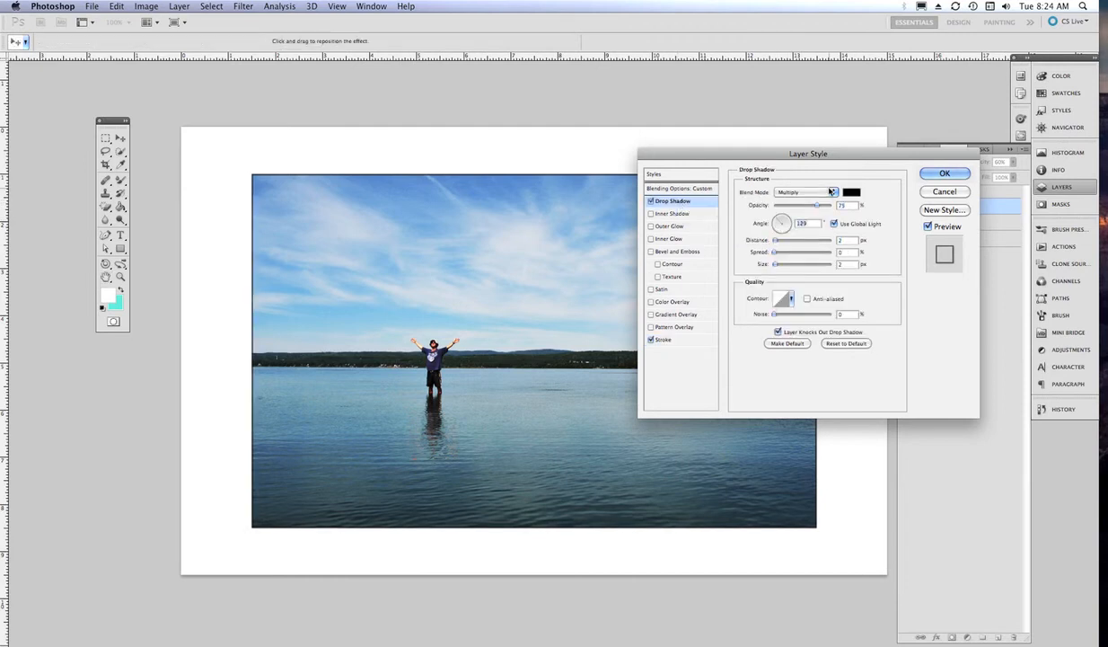
# - Set the Multiply drop shadow to 18 px distance, 12% spread, 18 px size, and apply
pyautogui.click(833, 192)
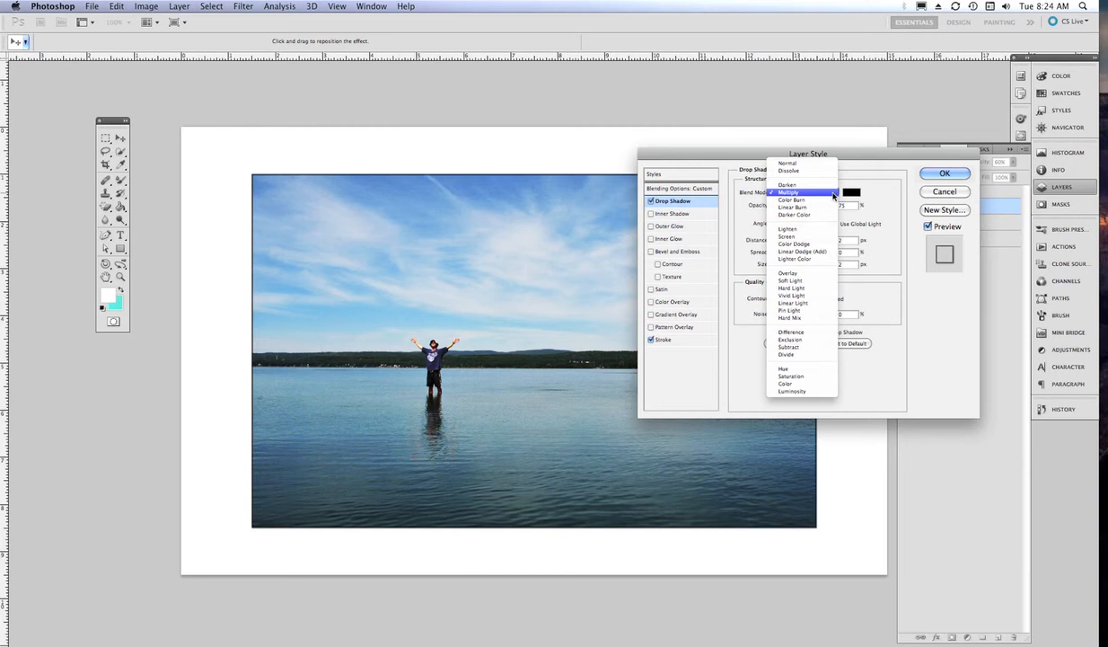
pyautogui.click(833, 194)
pyautogui.moveTo(776, 242); pyautogui.dragTo(780, 243)
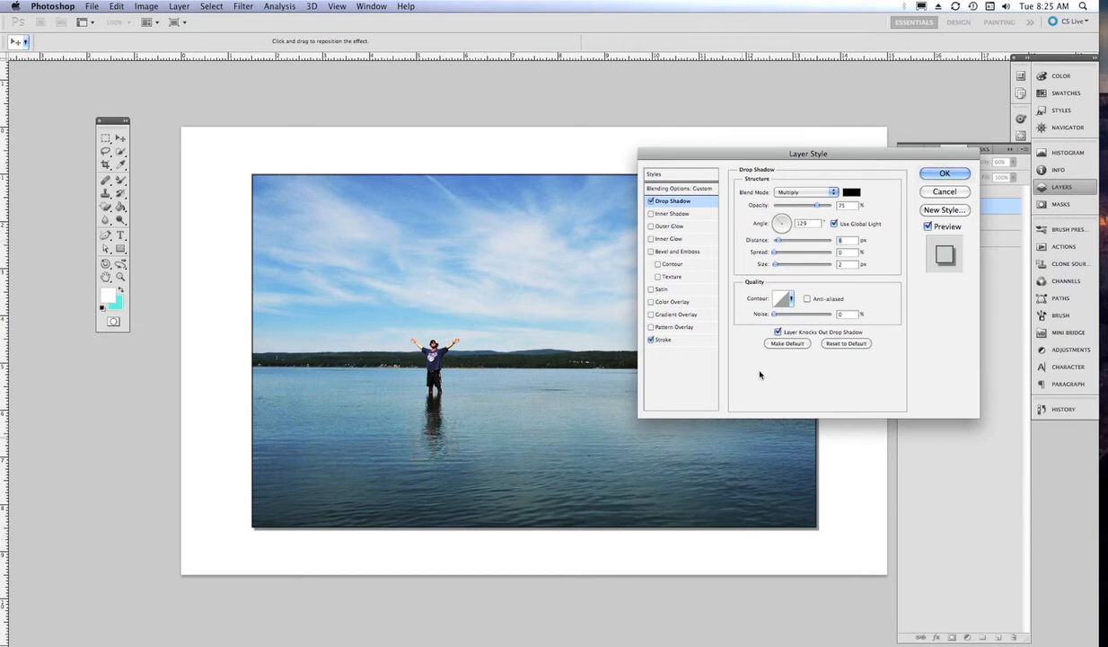
pyautogui.moveTo(774, 254); pyautogui.dragTo(781, 265)
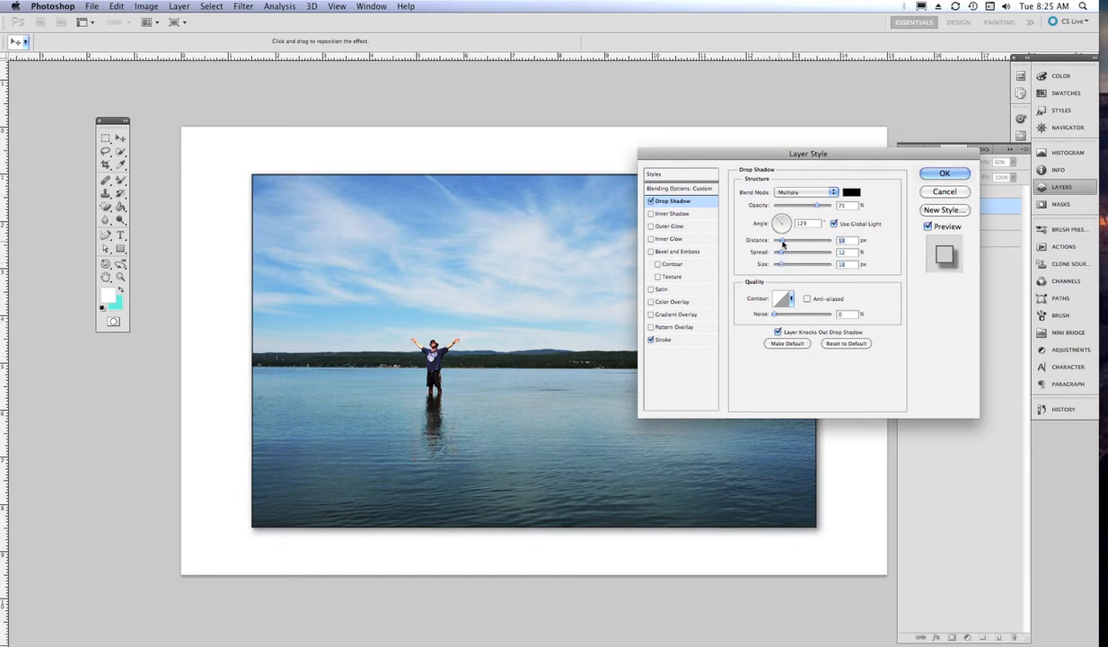
pyautogui.moveTo(780, 242); pyautogui.dragTo(783, 244)
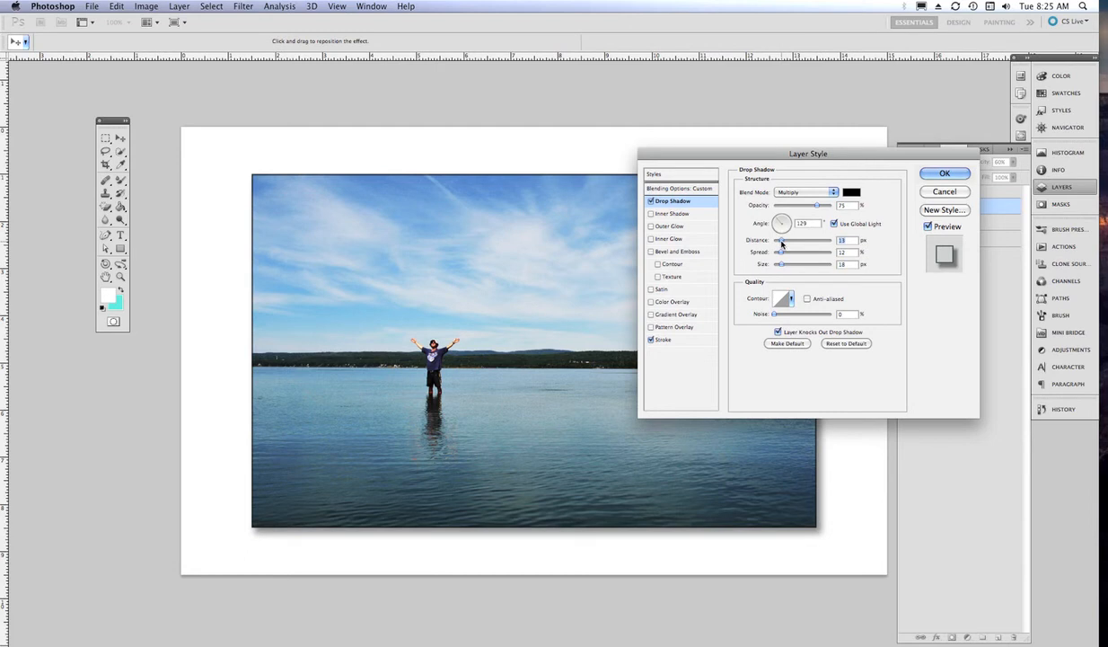
pyautogui.click(945, 173)
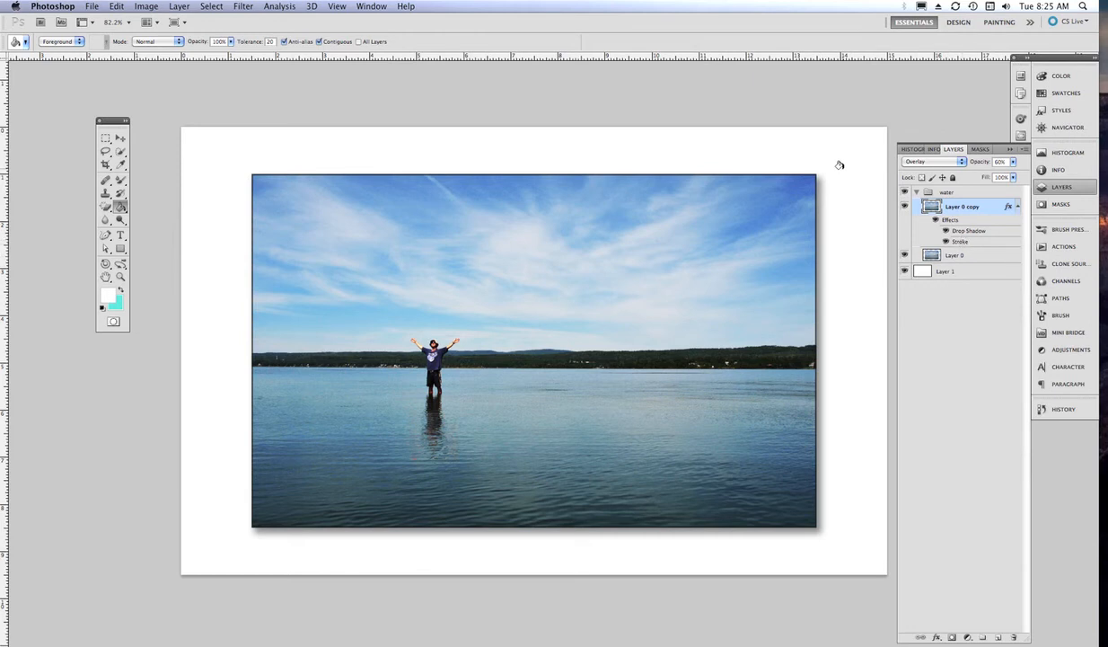
# - Nudge the collapsed water group slightly upward, keeping Layer 0 below Layer 0 copy
pyautogui.click(961, 256)
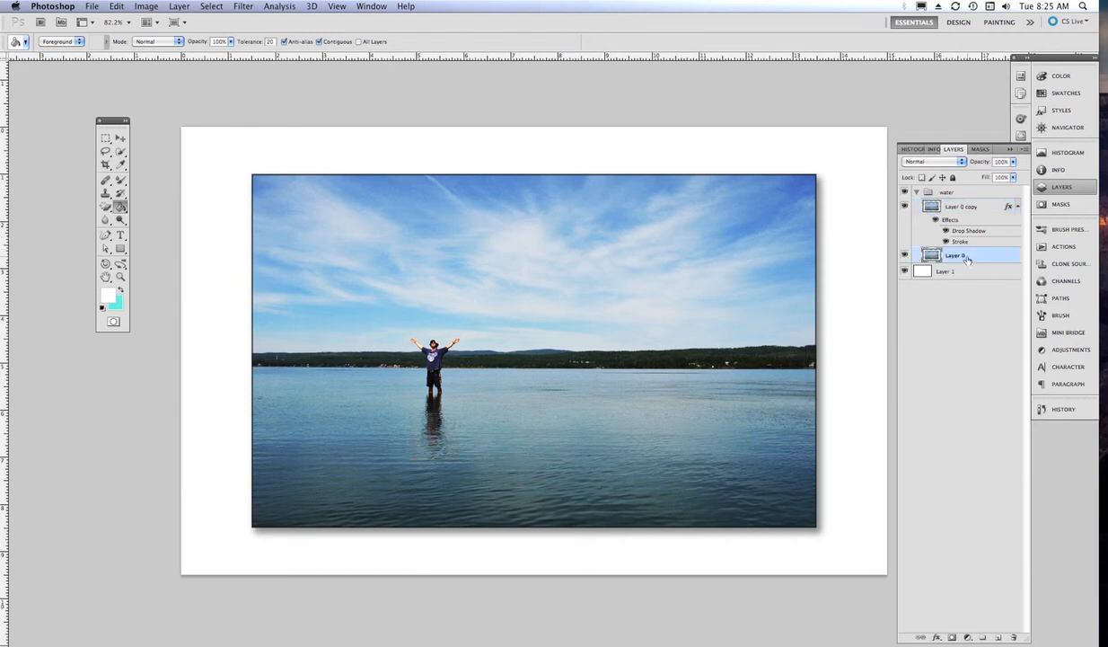
pyautogui.moveTo(966, 258); pyautogui.dragTo(968, 212)
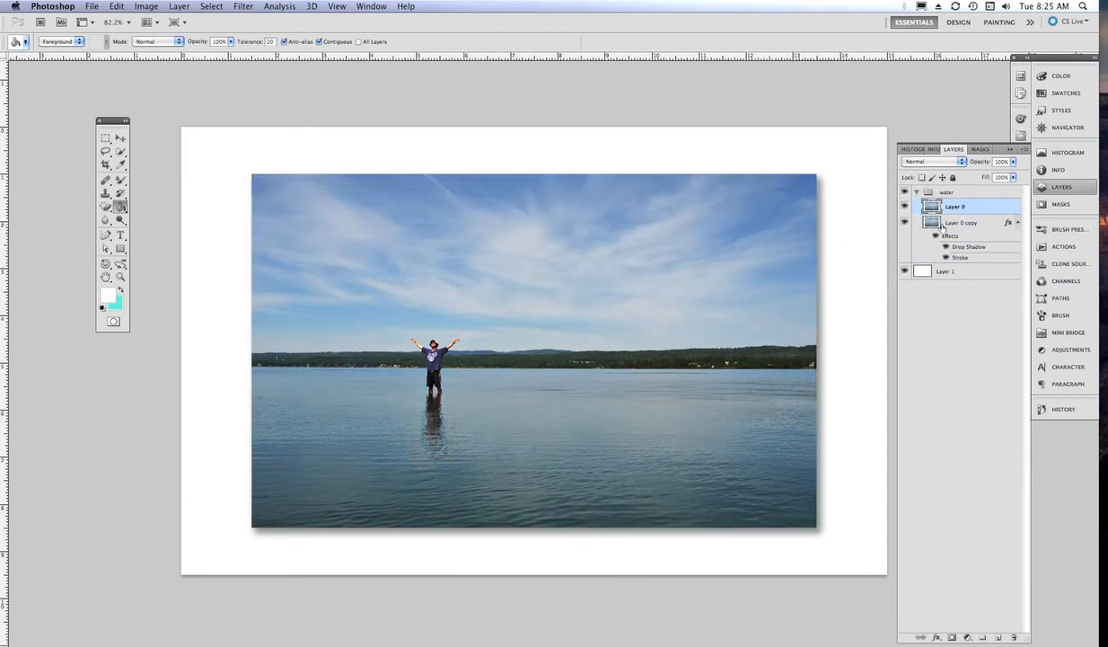
pyautogui.moveTo(951, 212); pyautogui.dragTo(954, 257)
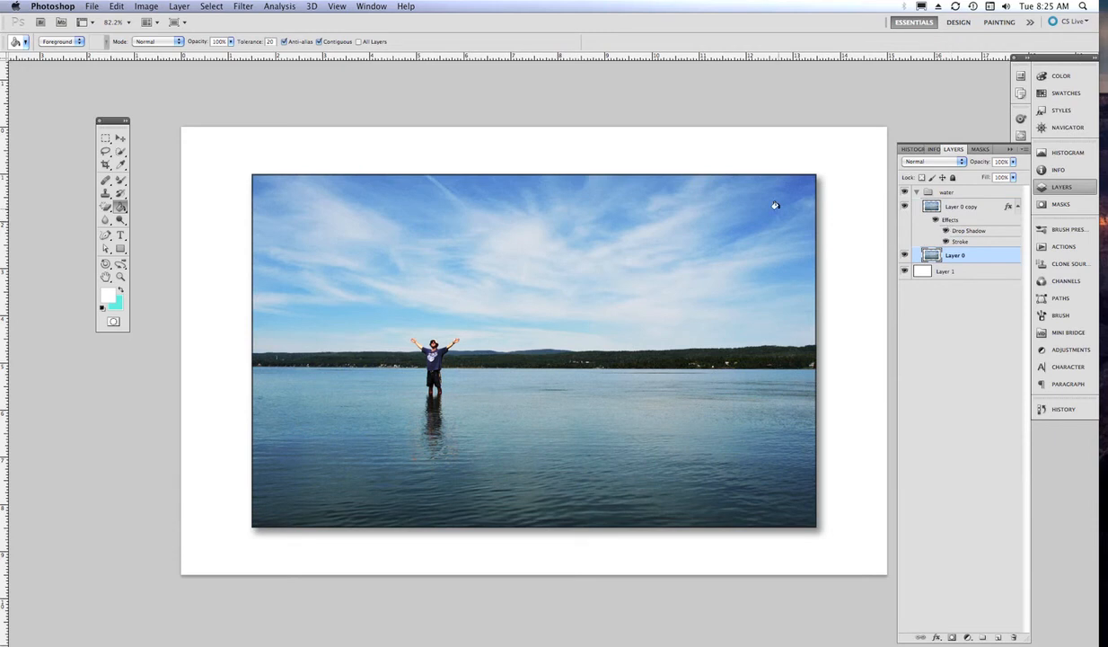
pyautogui.click(121, 138)
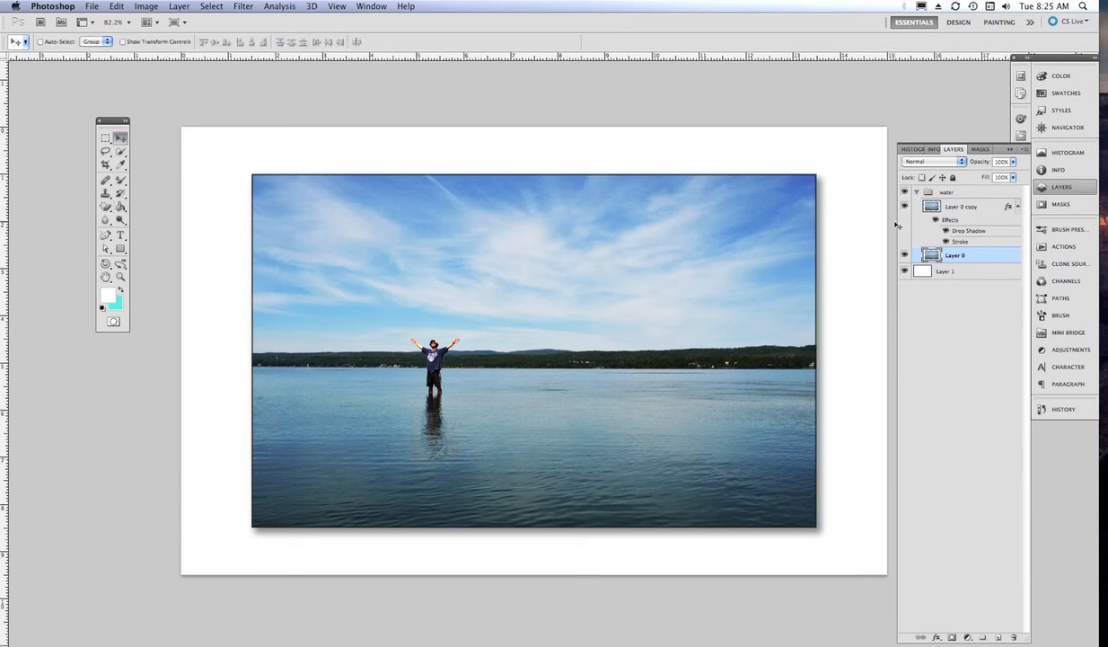
pyautogui.click(918, 193)
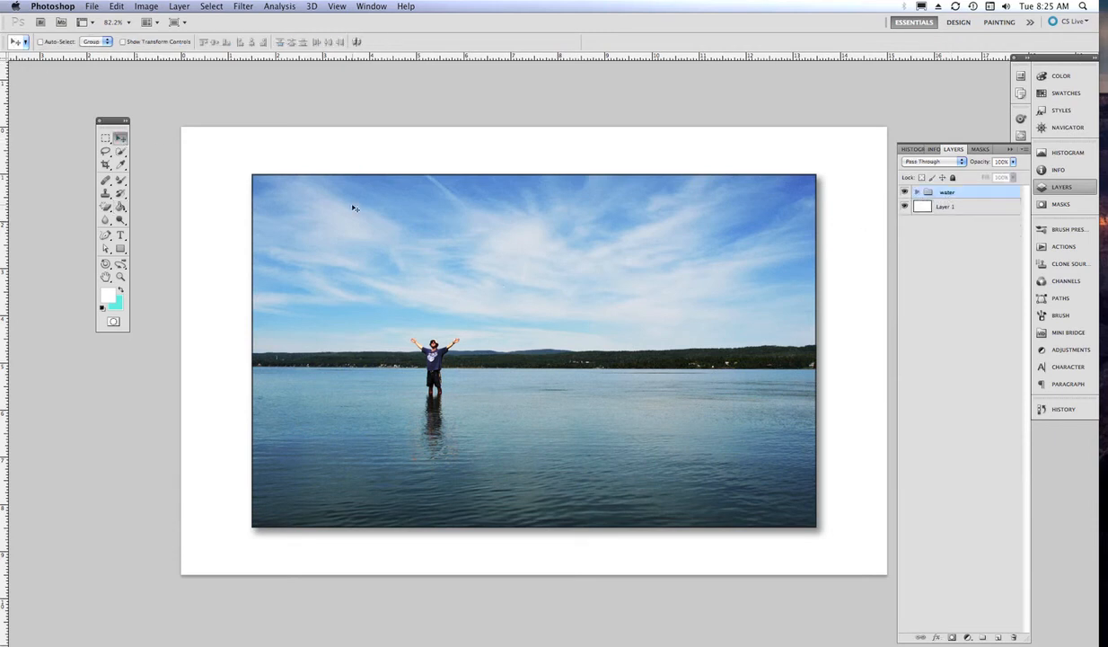
pyautogui.press('Up')
pyautogui.press('Up')
pyautogui.press('Up')
pyautogui.press('Up')
pyautogui.press('Up')
pyautogui.press('Up')
pyautogui.press('Up')
pyautogui.press('Up')
pyautogui.press('Up')
pyautogui.press('Up')
pyautogui.press('Up')
pyautogui.press('Up')
pyautogui.press('Up')
pyautogui.press('Up')
pyautogui.press('Up')
pyautogui.press('Up')
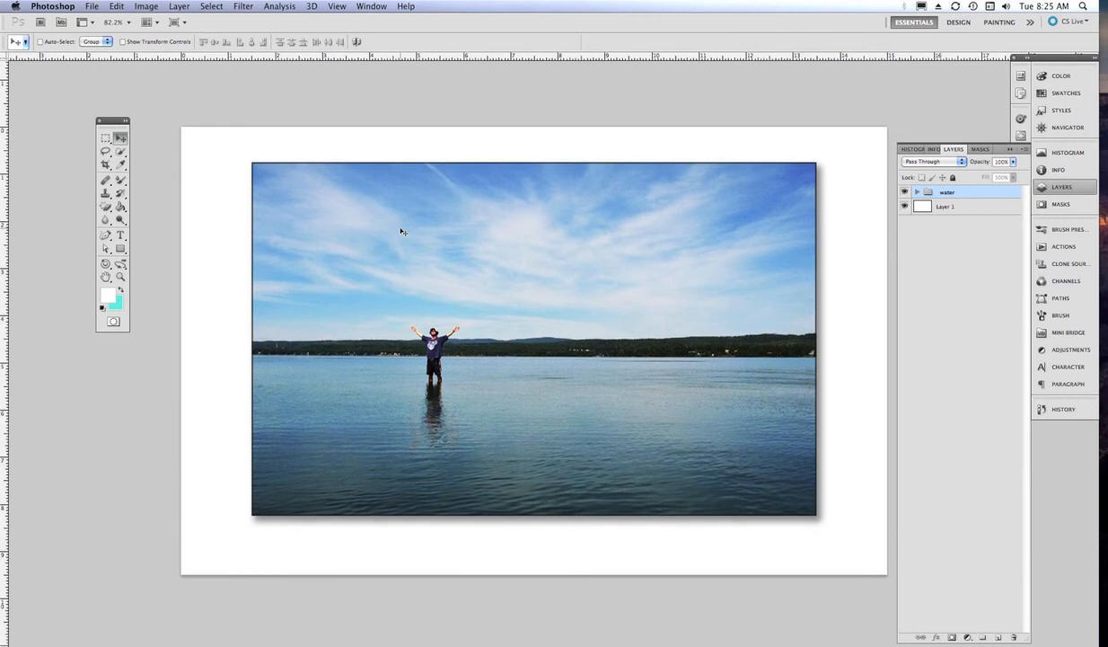
# - Set the type colour to sky blue #4c98d5 sampled from the photo's sky
pyautogui.click(121, 236)
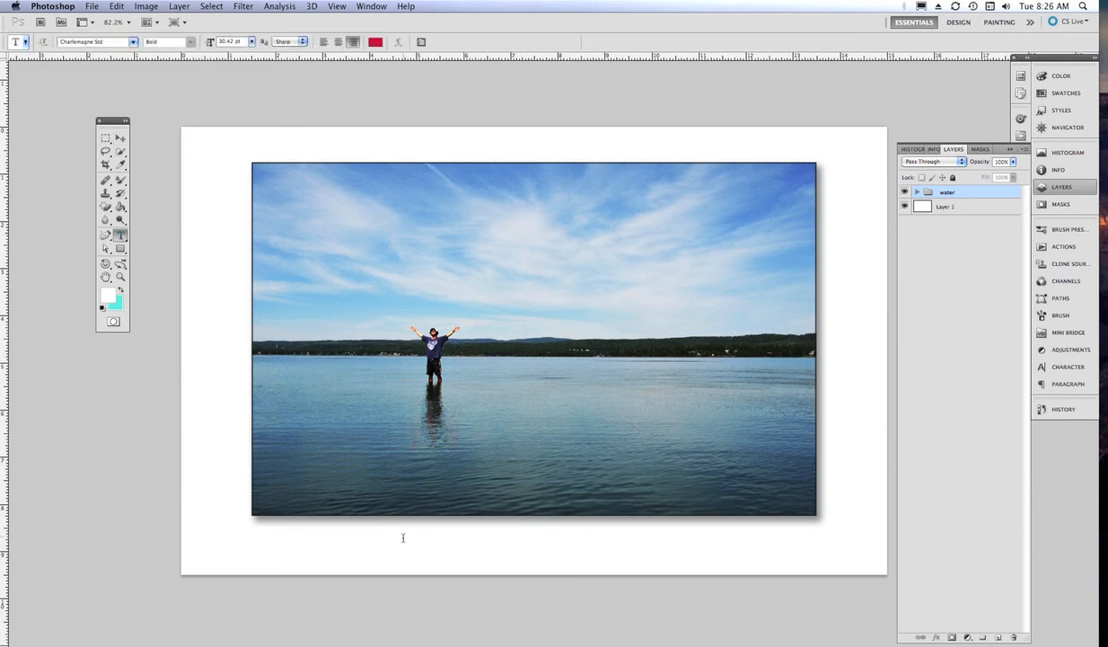
pyautogui.click(376, 42)
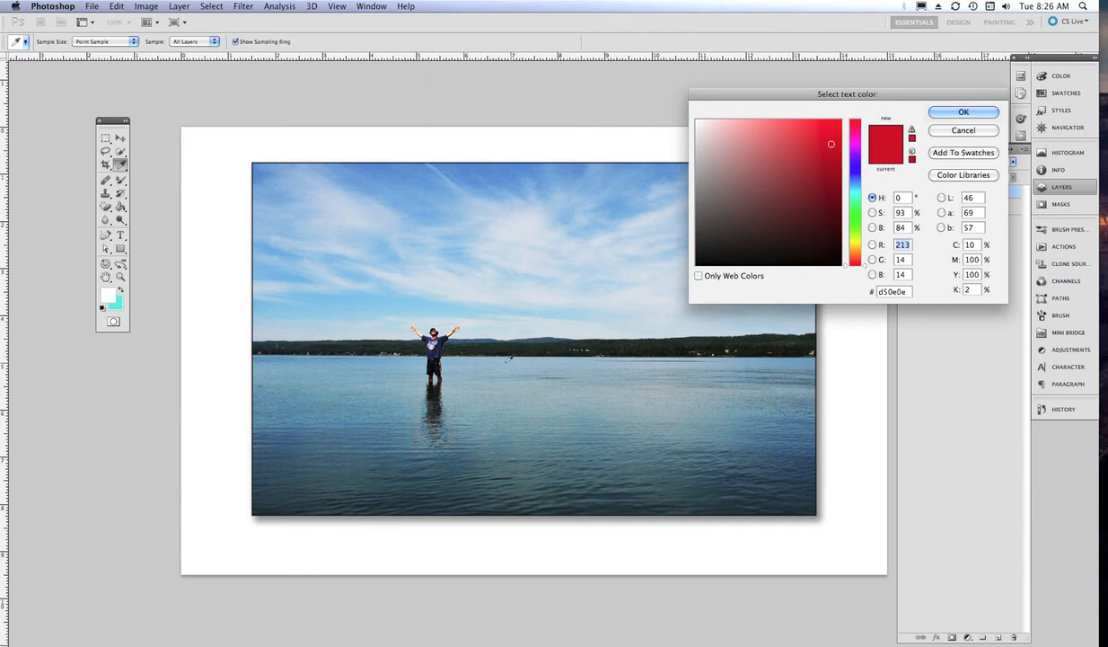
pyautogui.click(425, 175)
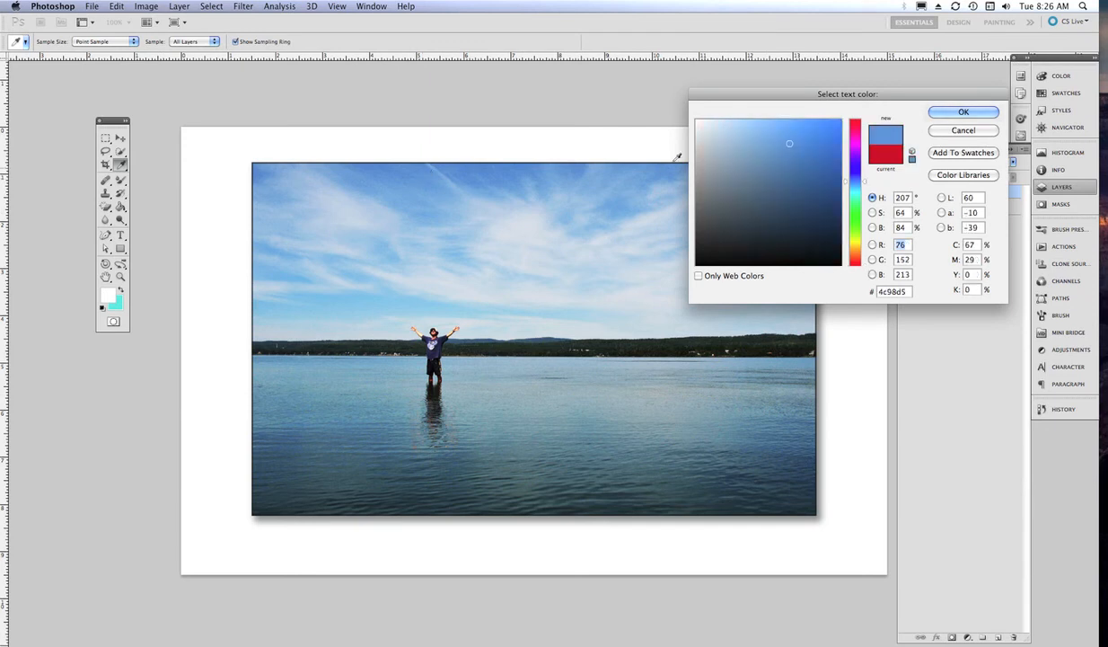
pyautogui.click(961, 113)
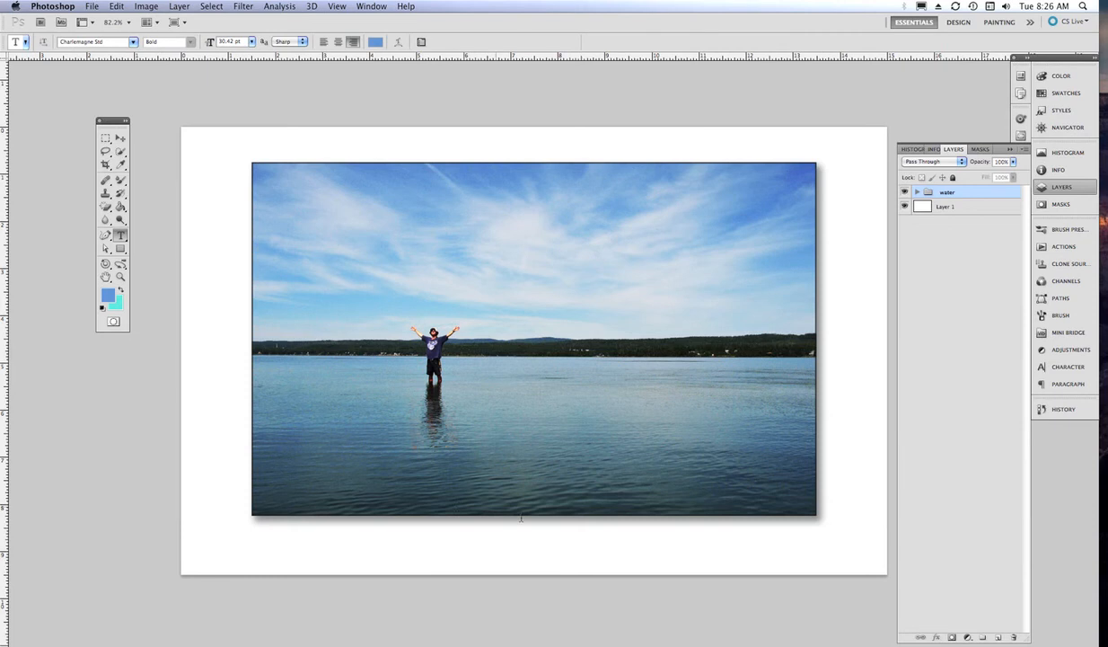
# - Type the photographer's name plus 'PHOTOGRAPHY' beneath the photo and shift it slightly right
pyautogui.click(480, 538)
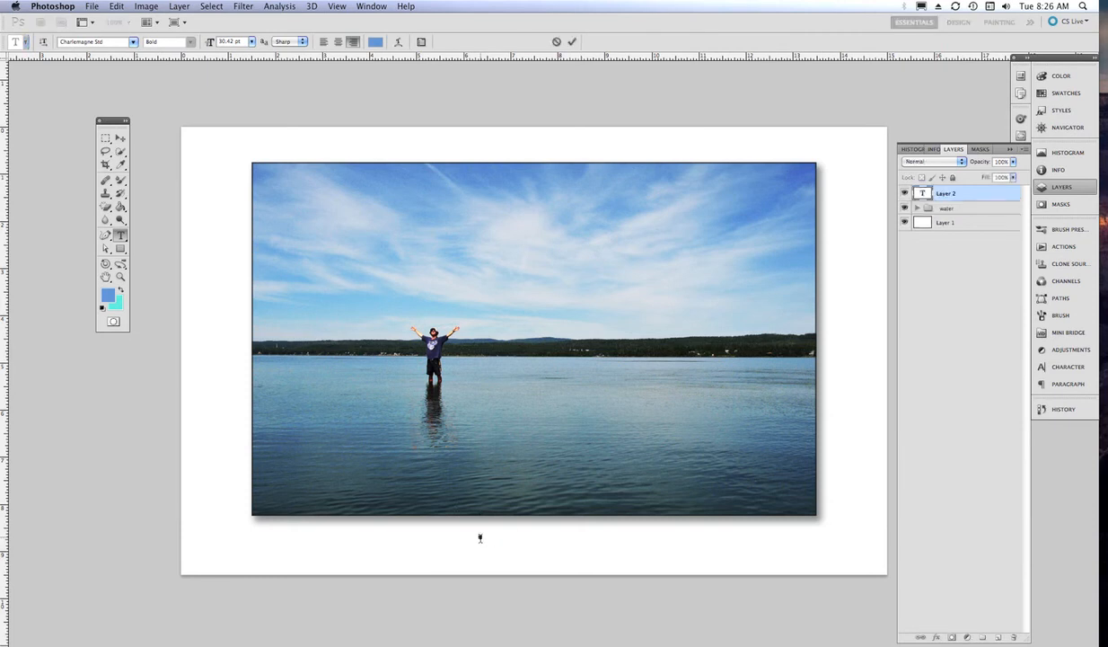
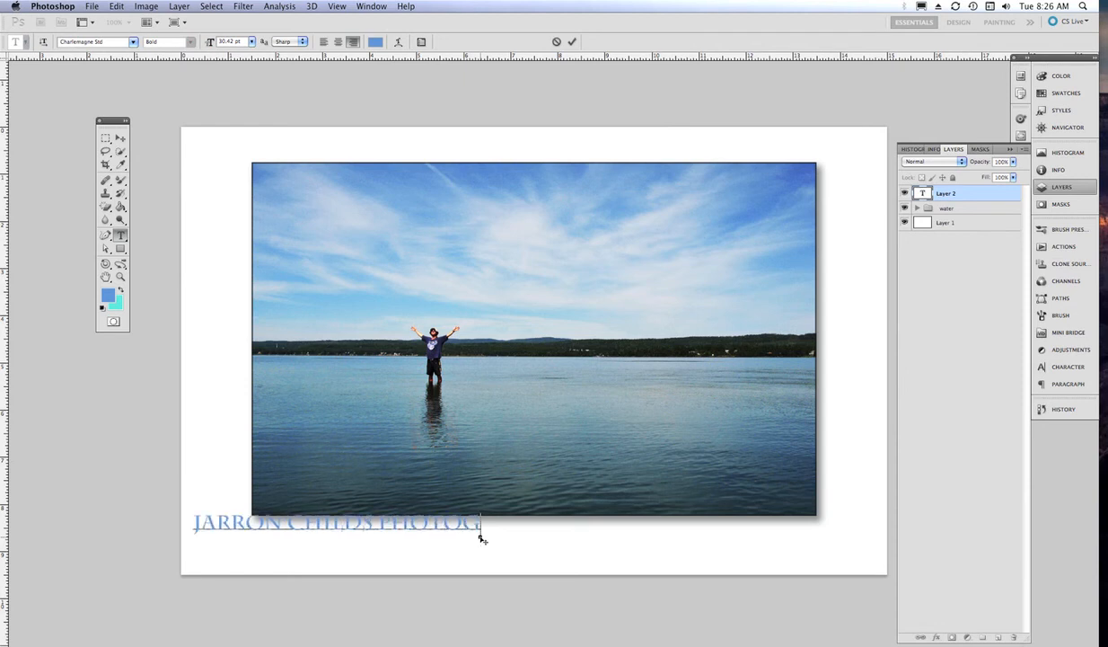
pyautogui.write('RAPHY')
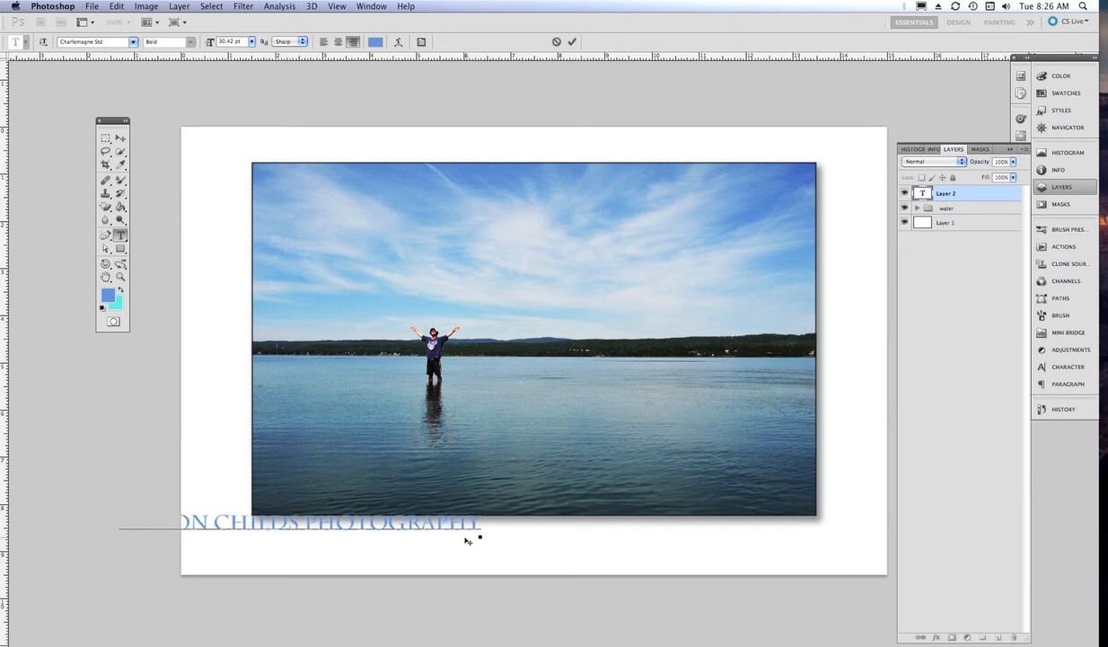
pyautogui.moveTo(421, 525); pyautogui.dragTo(481, 532)
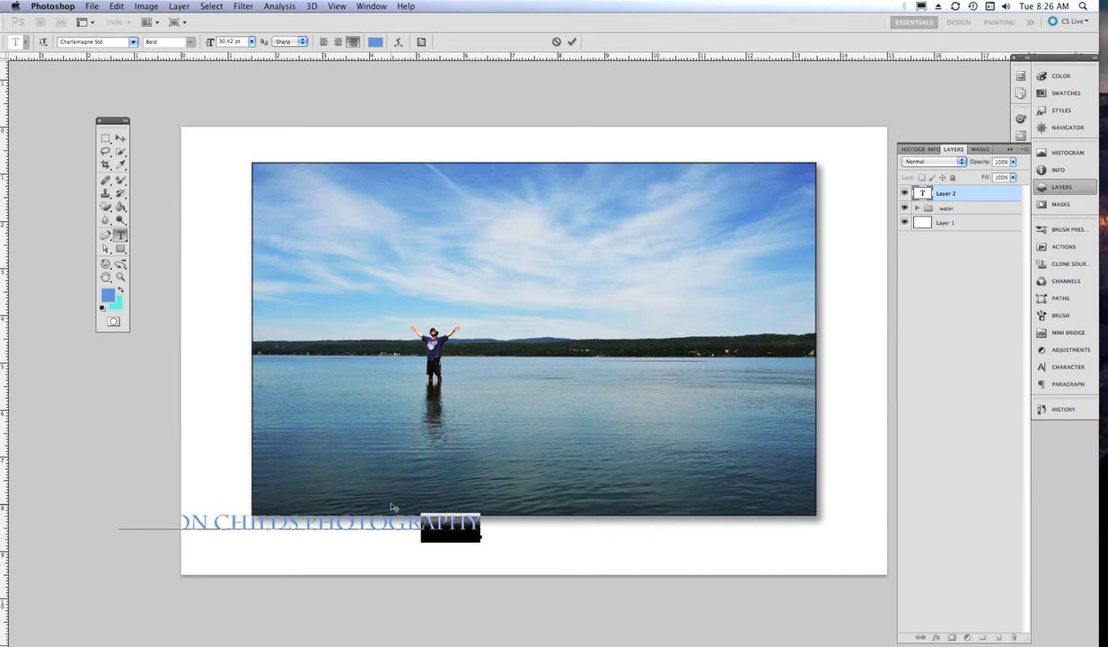
pyautogui.moveTo(395, 505); pyautogui.dragTo(573, 516)
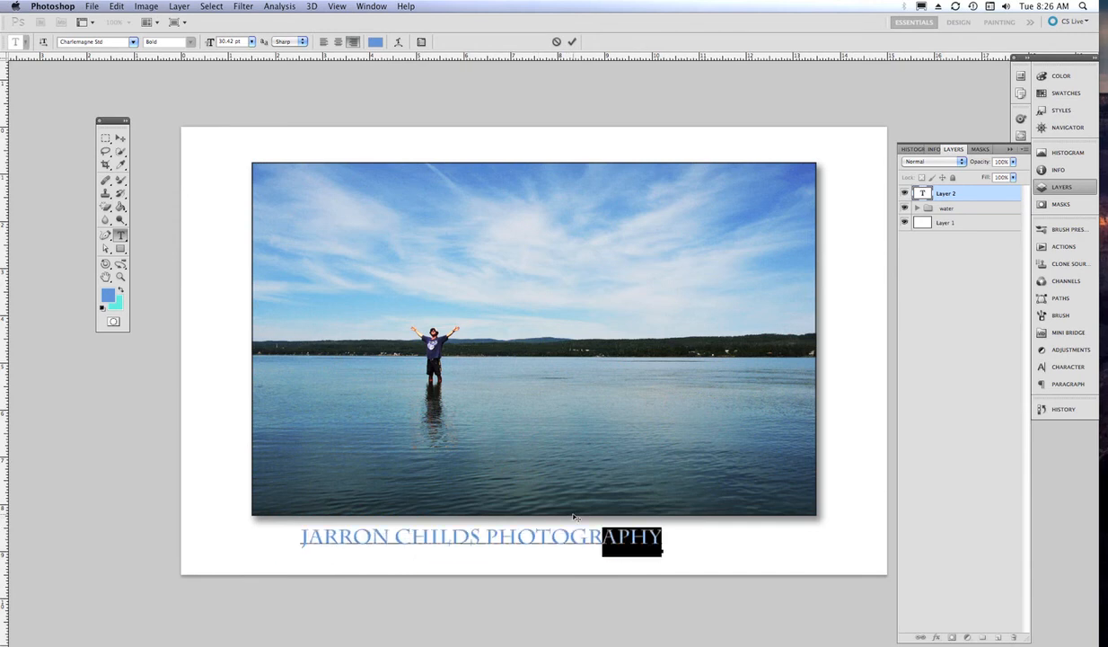
pyautogui.click(572, 42)
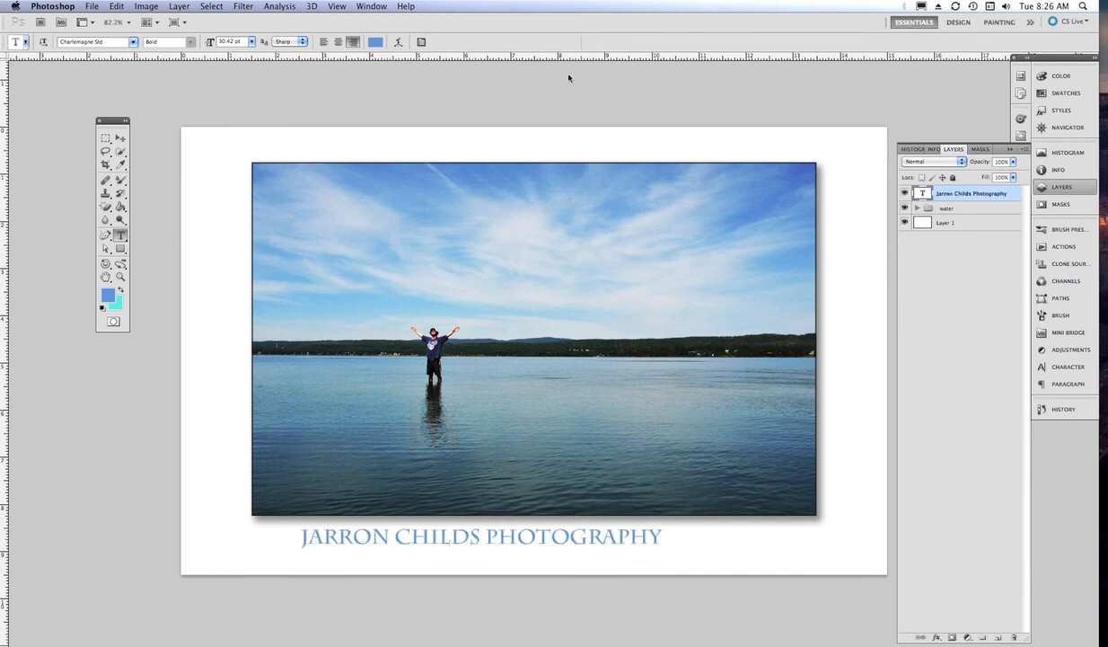
pyautogui.click(120, 138)
pyautogui.moveTo(553, 536); pyautogui.dragTo(586, 538)
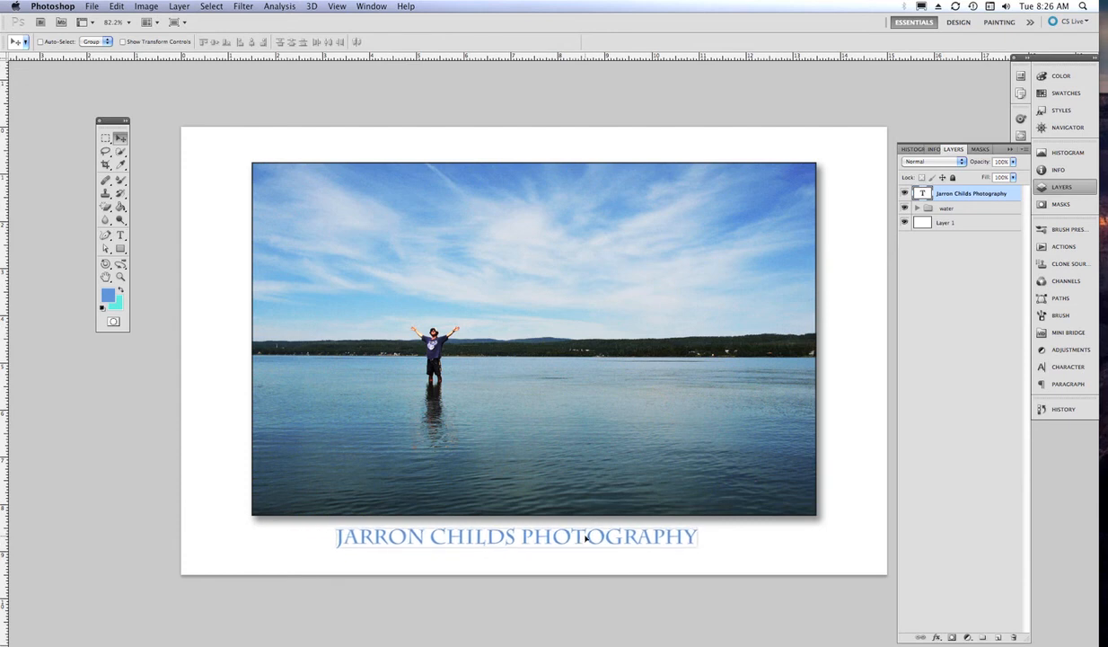
# - Try an outer glow on the caption layer through its Blending Options
pyautogui.rightClick(998, 195)
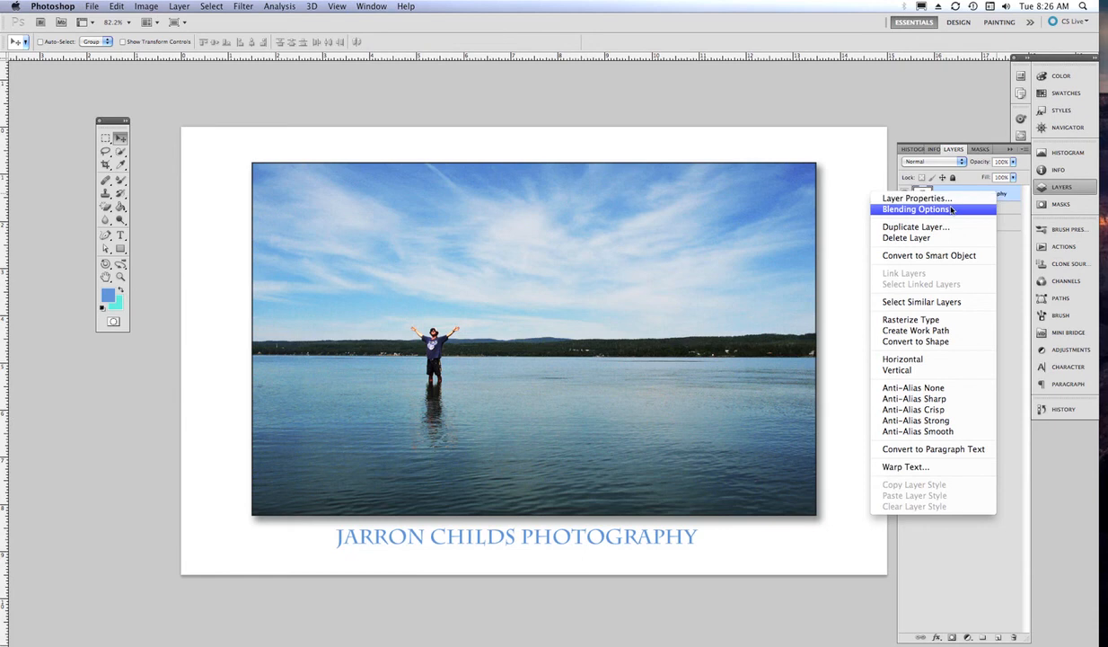
pyautogui.click(951, 209)
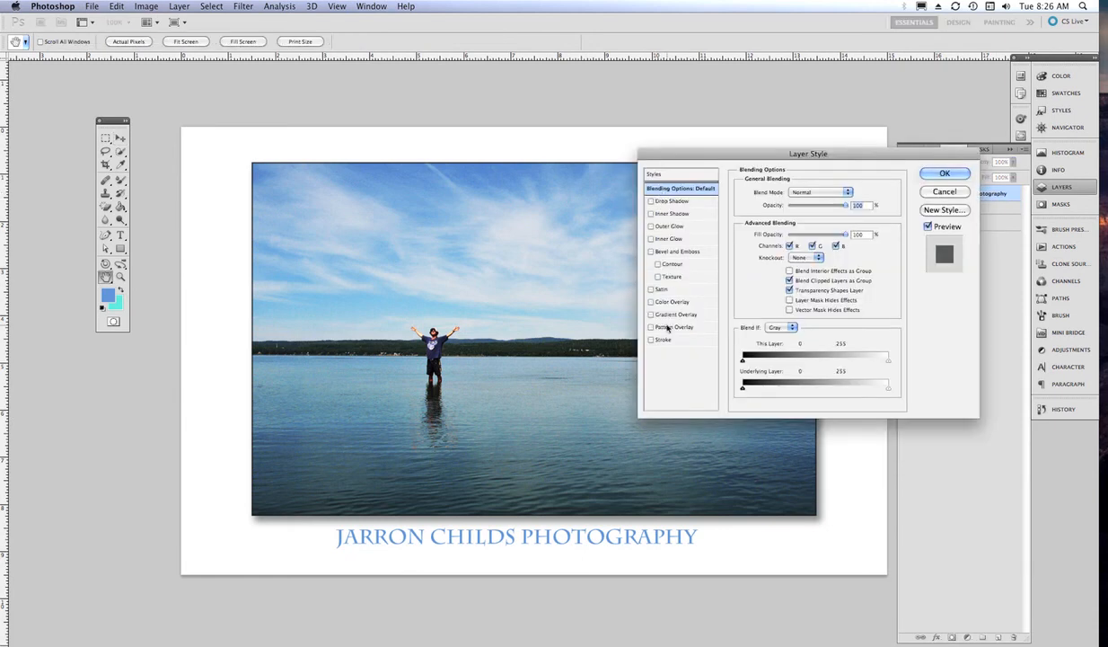
pyautogui.click(662, 227)
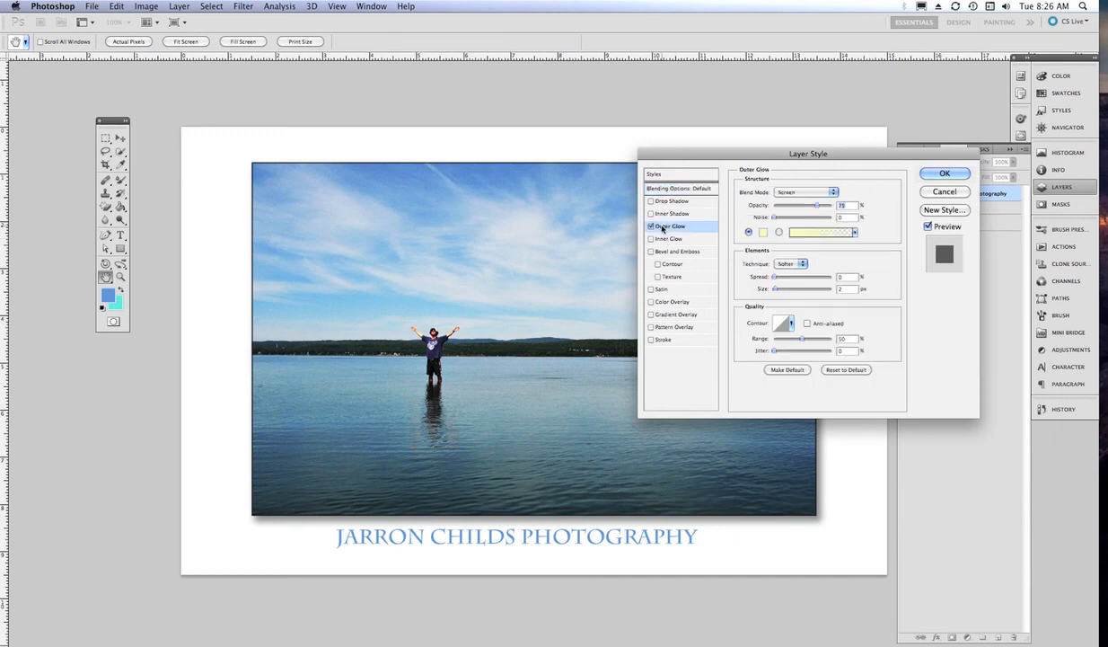
pyautogui.click(811, 233)
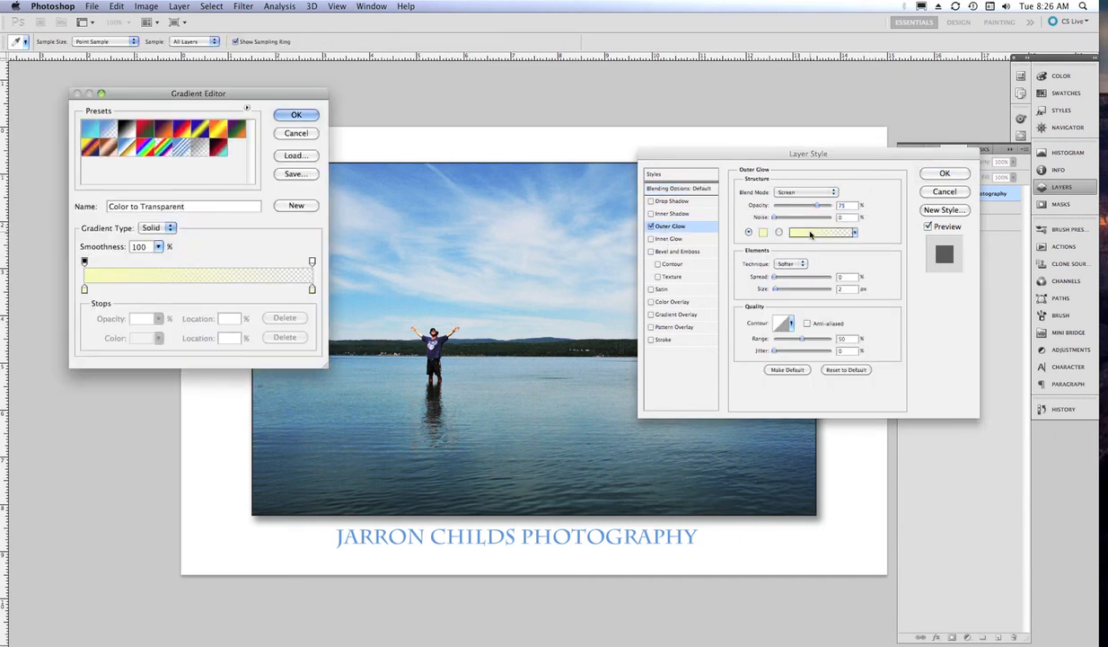
pyautogui.click(288, 133)
# - Discard the outer glow and bevel, switching on a Multiply drop shadow at 75% opacity
pyautogui.click(650, 226)
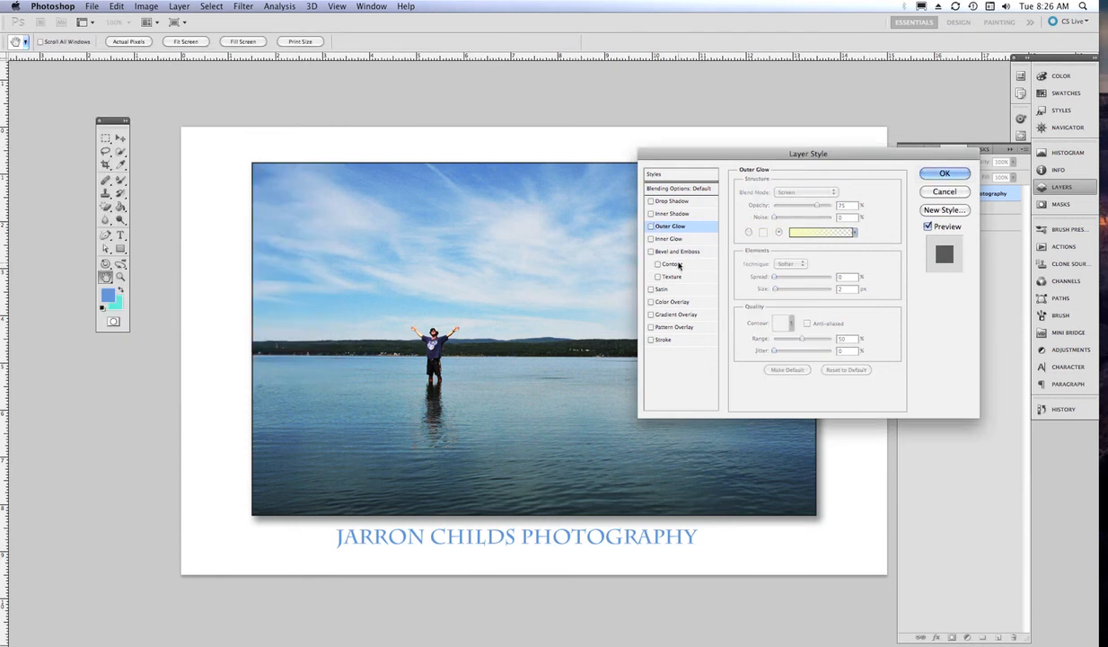
pyautogui.click(650, 251)
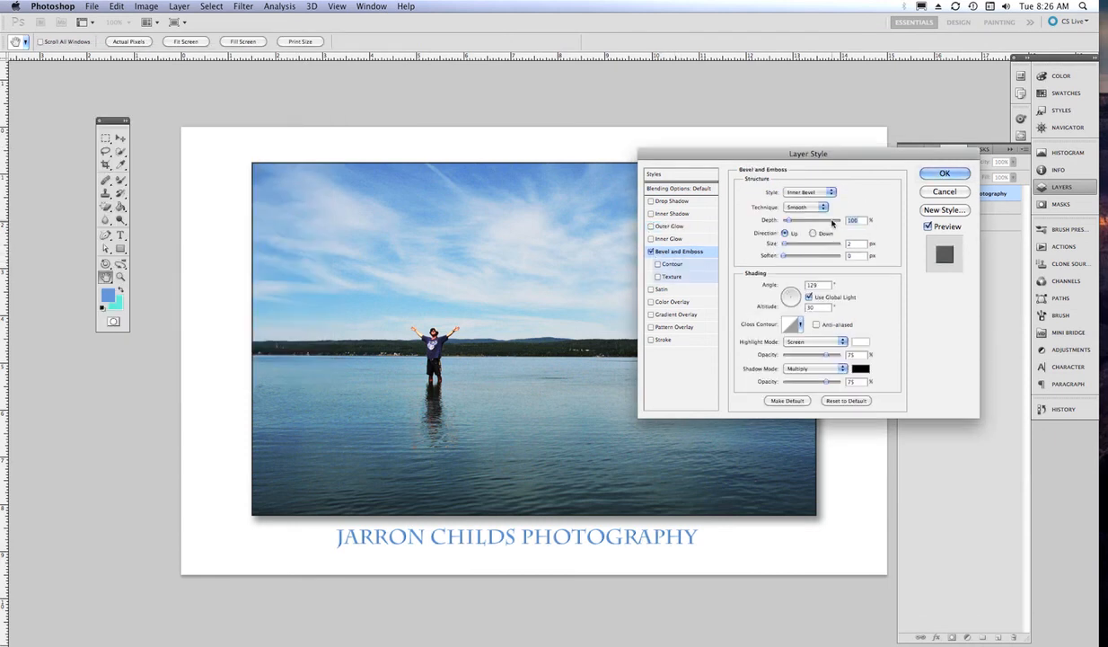
pyautogui.click(650, 252)
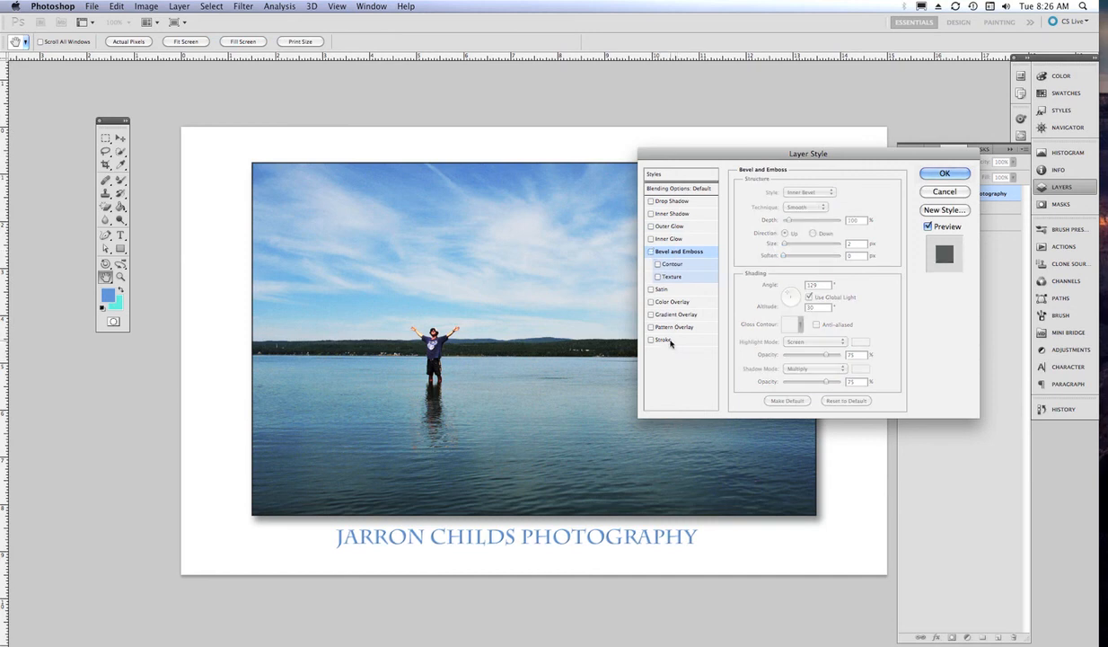
pyautogui.click(668, 203)
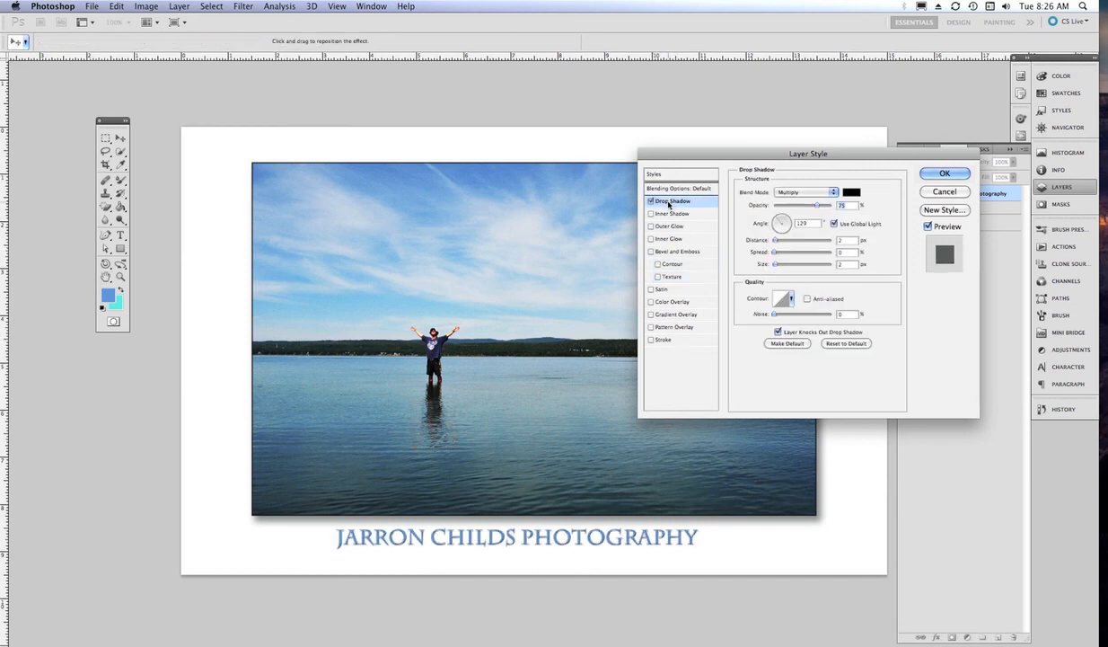
# - Raise the shadow distance to 3 px, then test an inside stroke and remove it
pyautogui.moveTo(775, 242); pyautogui.dragTo(778, 266)
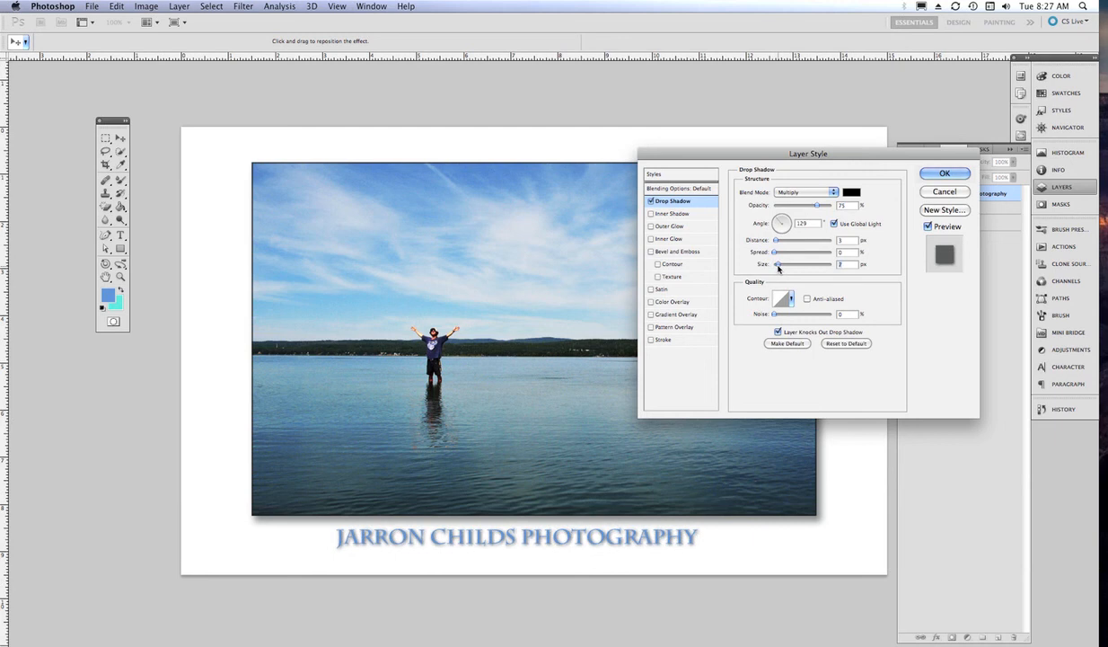
pyautogui.click(661, 340)
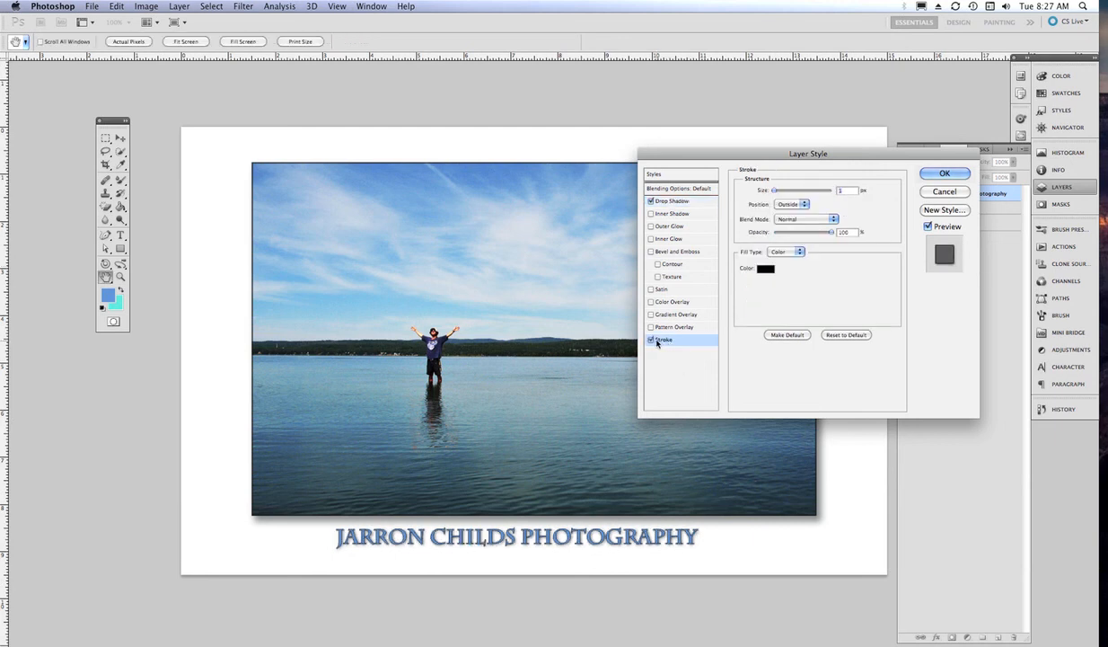
pyautogui.click(808, 205)
pyautogui.click(794, 212)
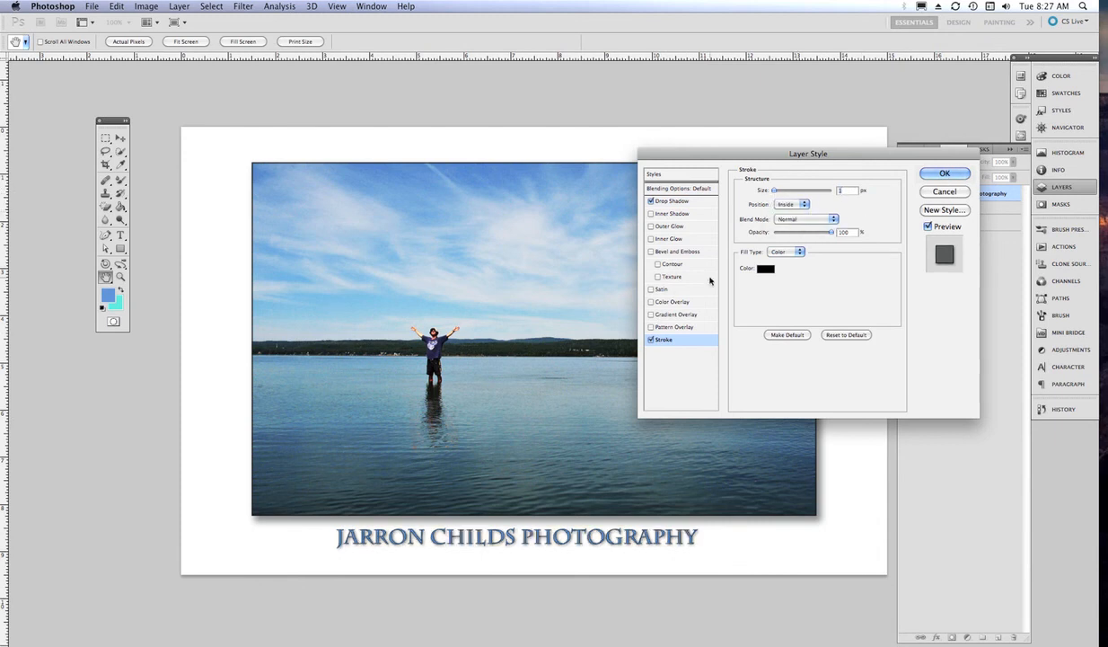
pyautogui.click(652, 340)
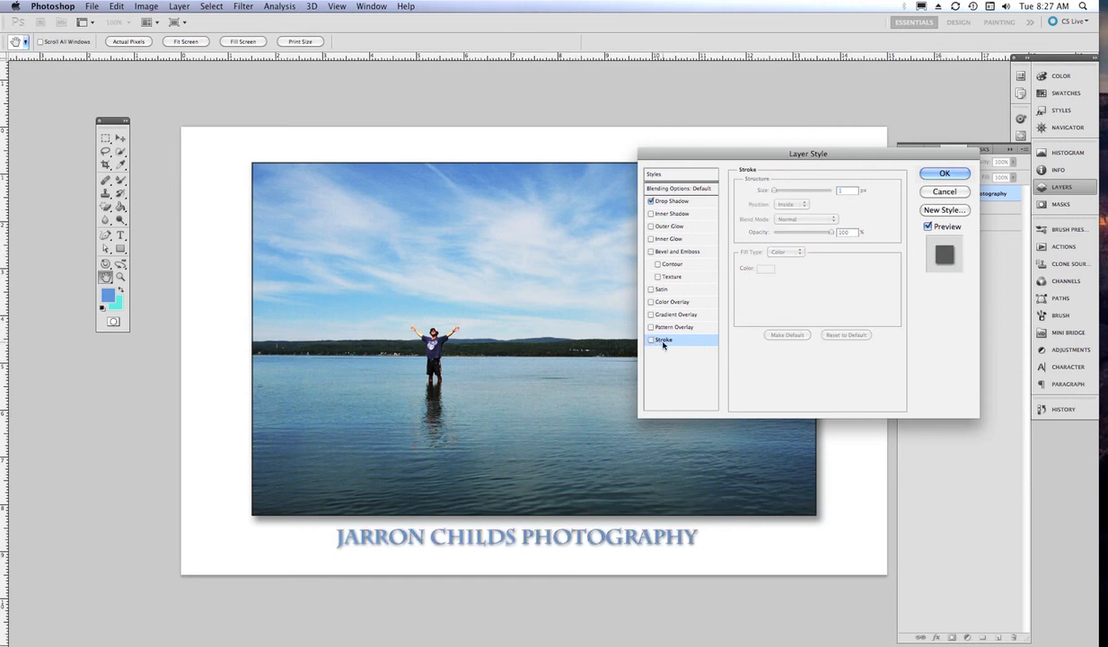
# - Set the drop shadow to 8 px distance and 1 px size and apply it
pyautogui.click(663, 203)
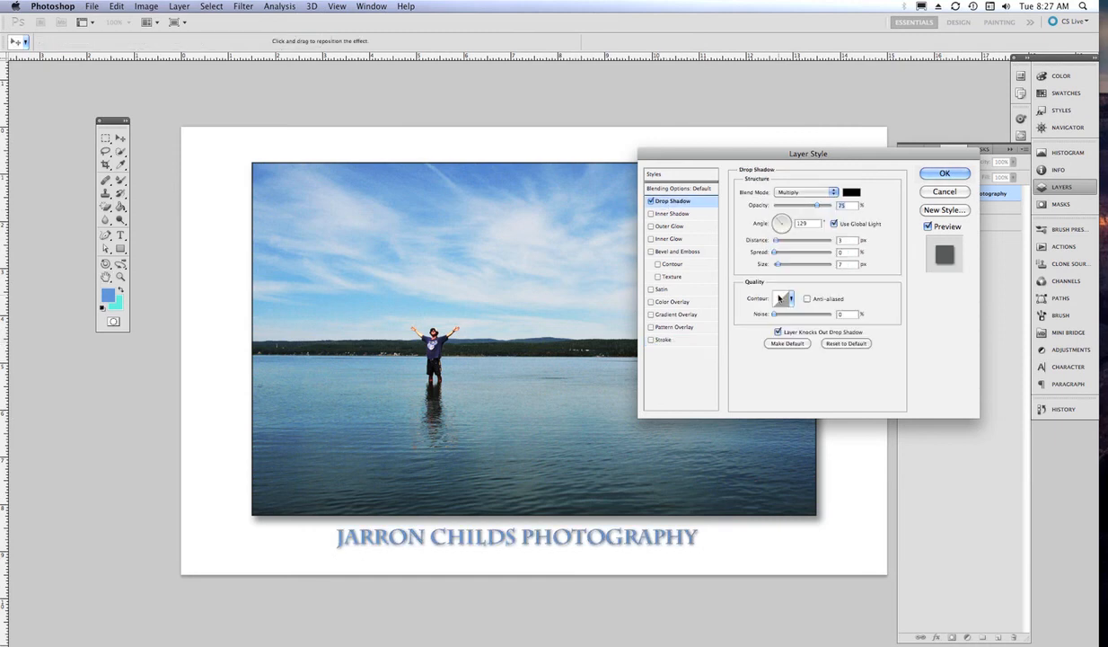
pyautogui.moveTo(776, 243); pyautogui.dragTo(782, 266)
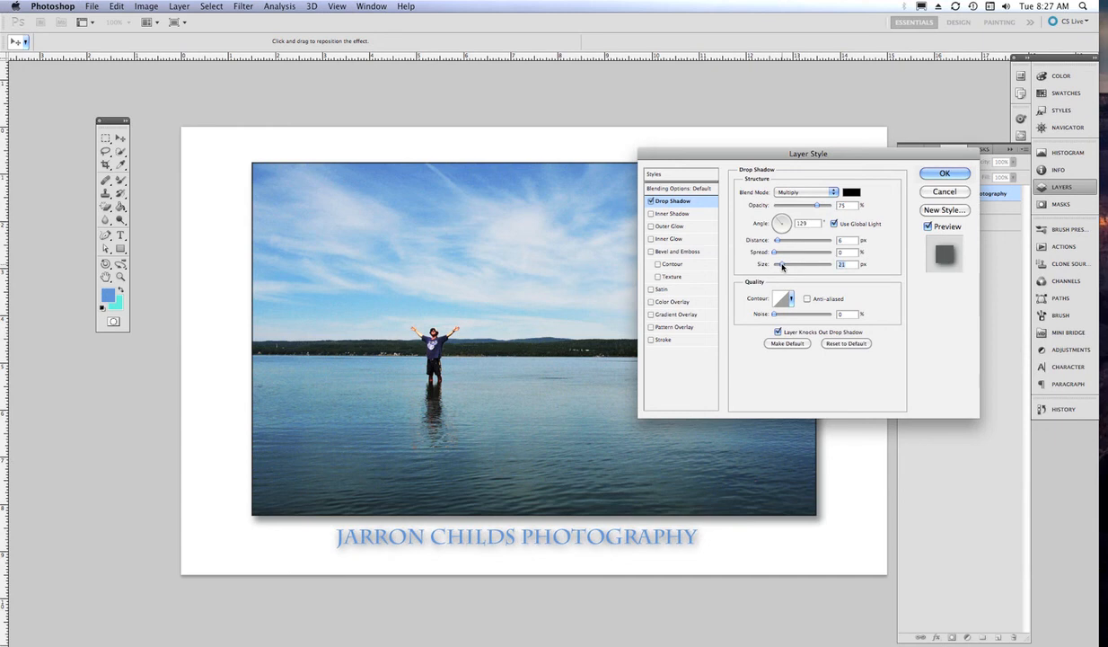
pyautogui.moveTo(781, 265); pyautogui.dragTo(776, 264)
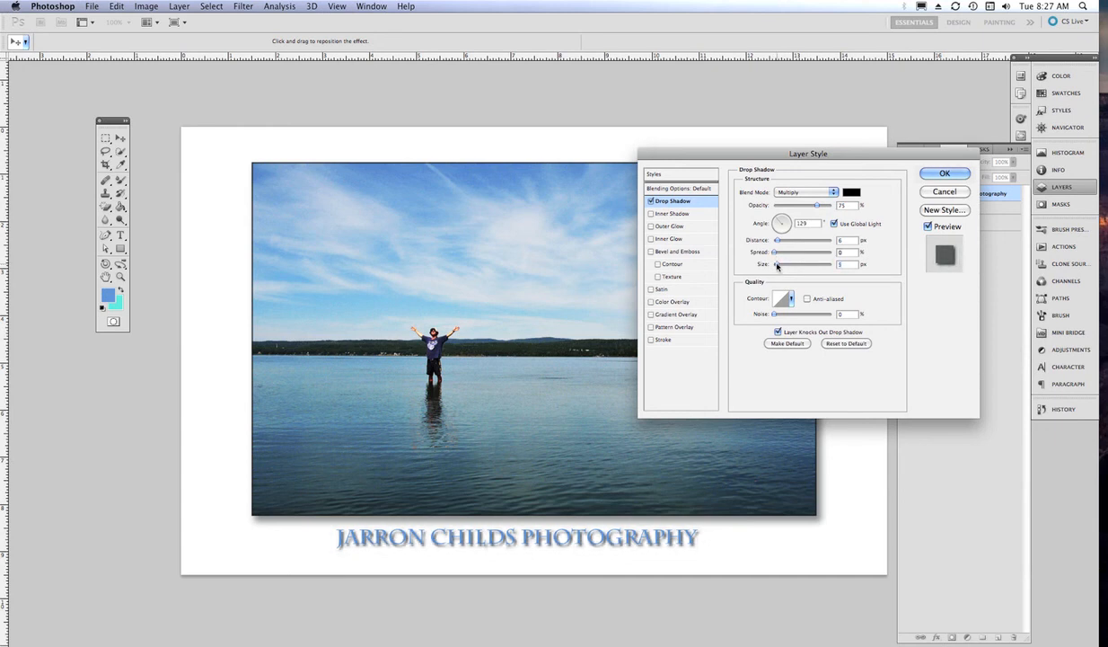
pyautogui.moveTo(777, 266); pyautogui.dragTo(774, 266)
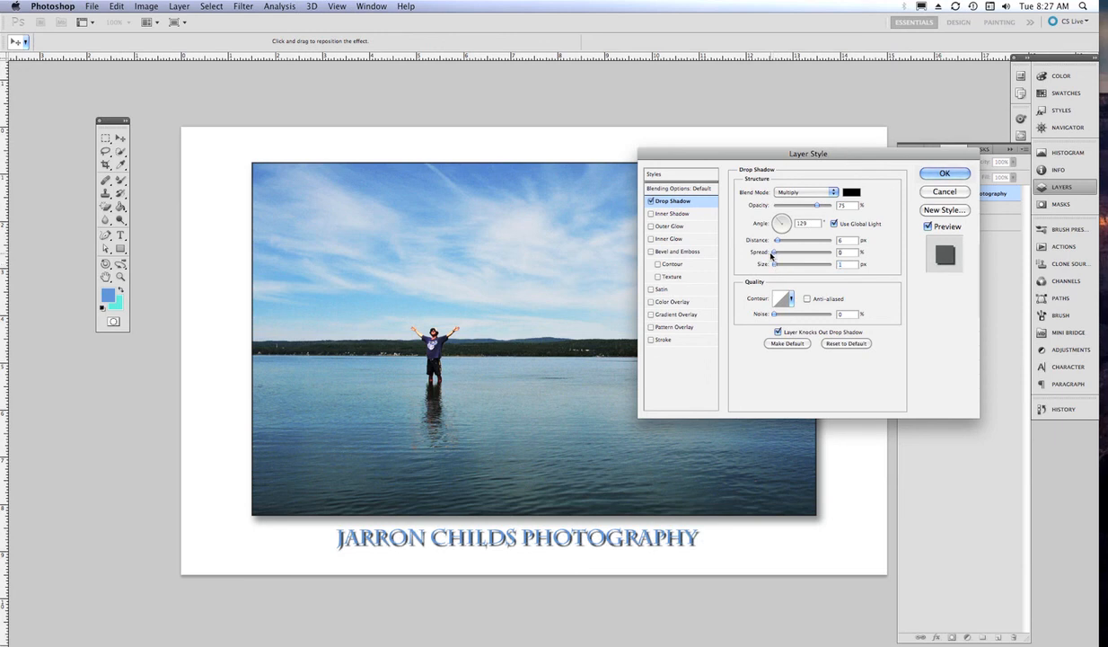
pyautogui.moveTo(778, 240); pyautogui.dragTo(777, 244)
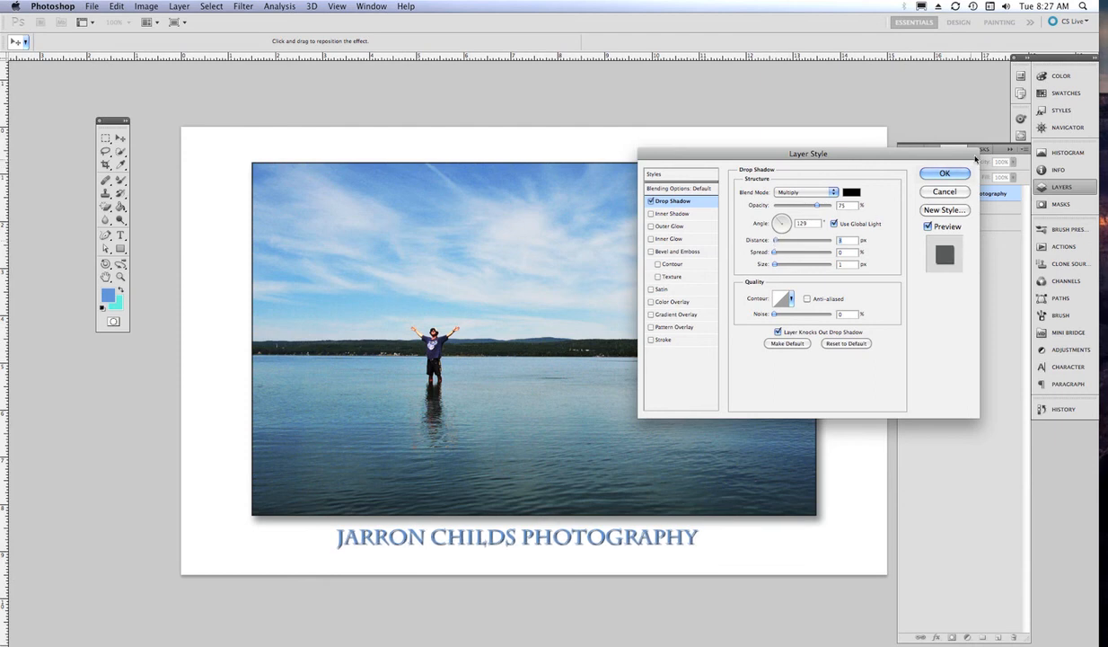
pyautogui.click(921, 174)
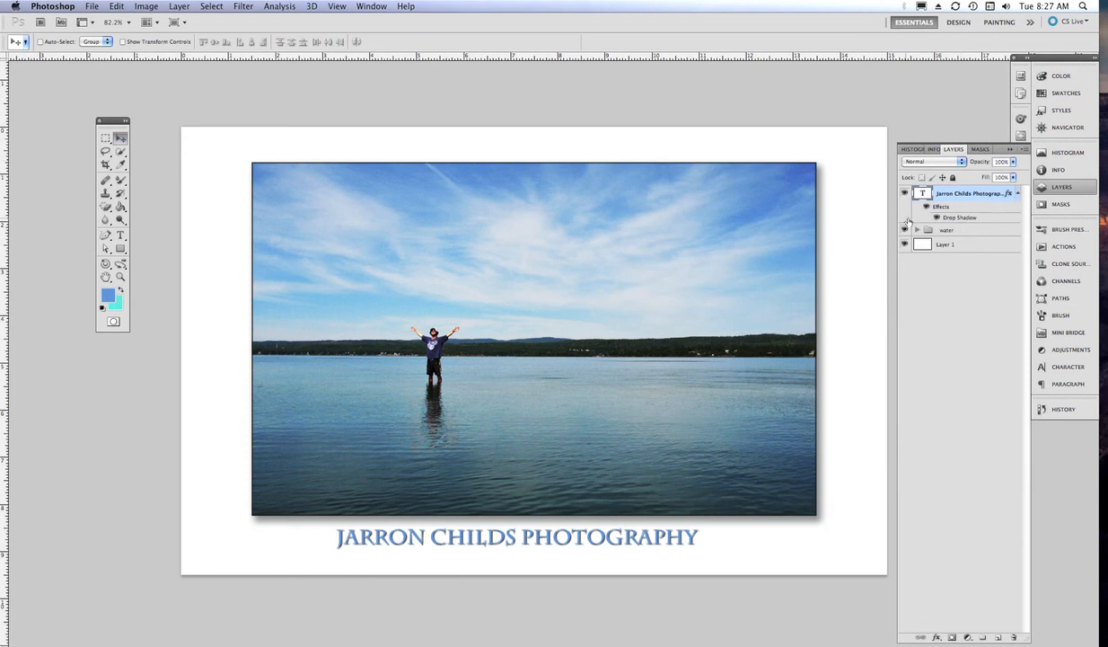
# - Select all three layers and align the caption to the photo's horizontal centre
pyautogui.keyDown('shift'); pyautogui.click(931, 229); pyautogui.keyUp('shift')
pyautogui.keyDown('shift'); pyautogui.click(925, 243); pyautogui.keyUp('shift')
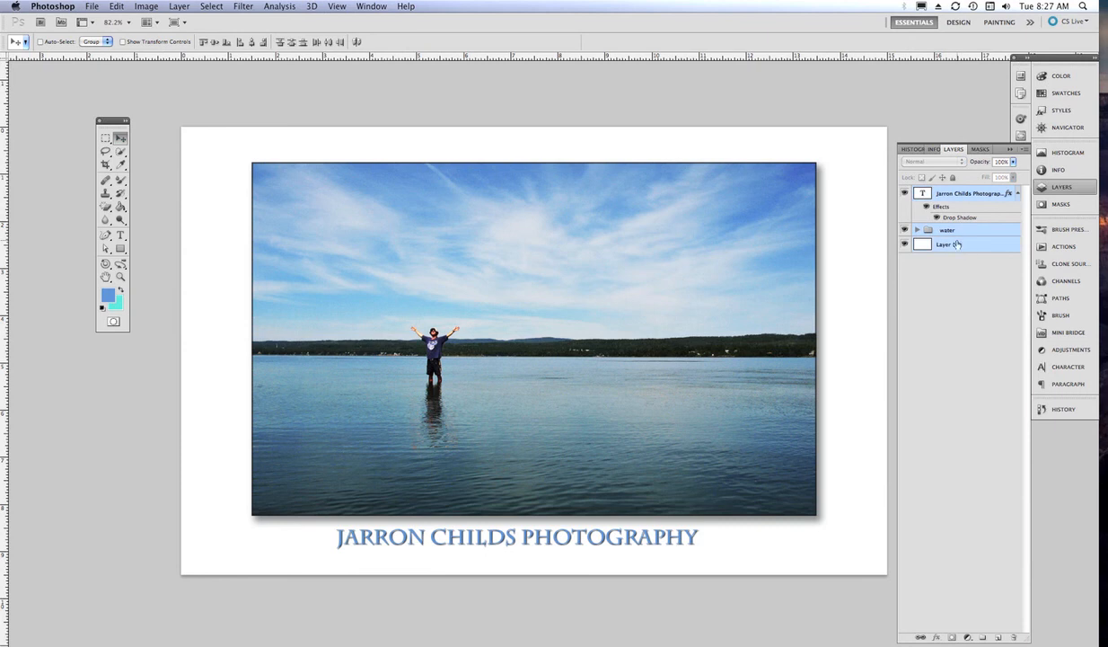
pyautogui.click(252, 43)
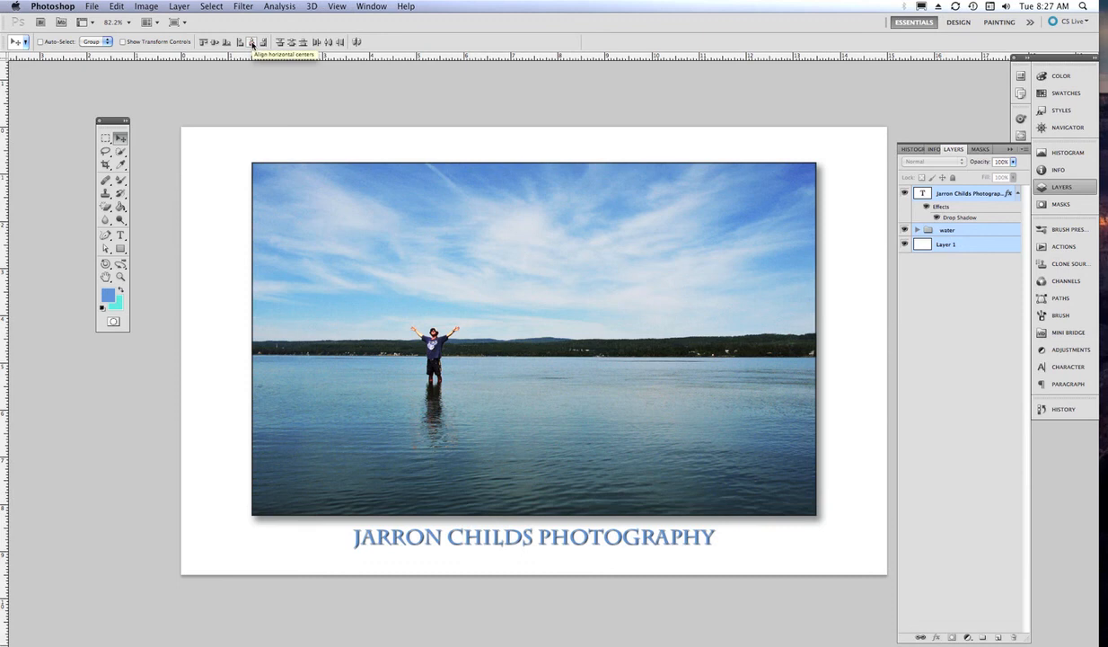
# - Compare the original lake photo with Snapshot 1 in the History panel
pyautogui.click(1060, 408)
pyautogui.scroll(10, 970, 539)
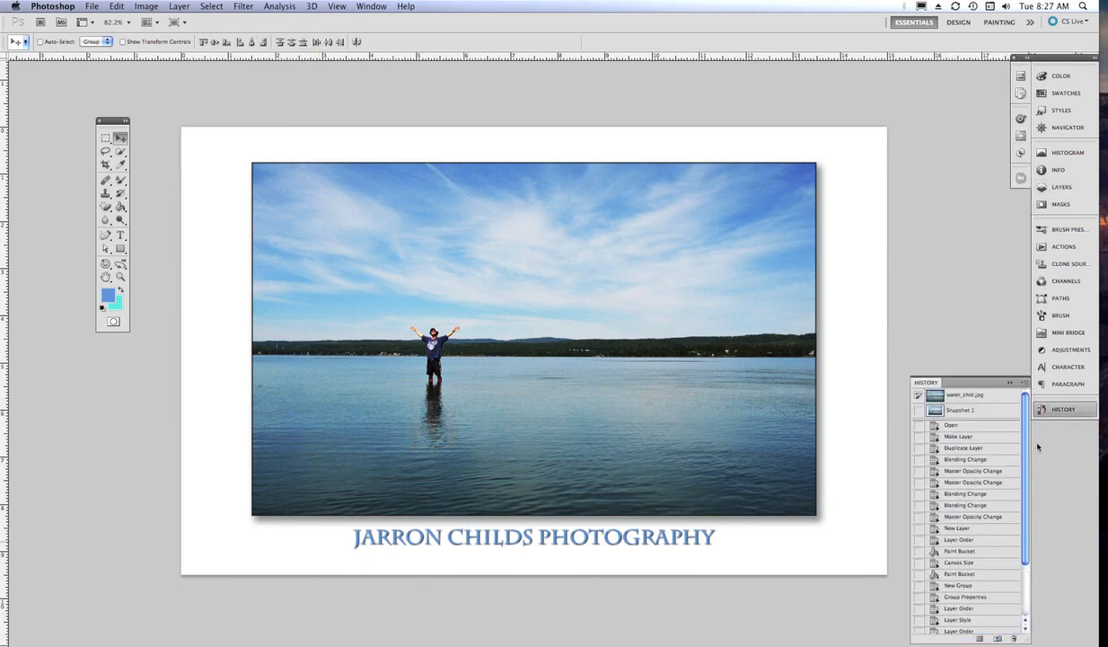
pyautogui.click(965, 397)
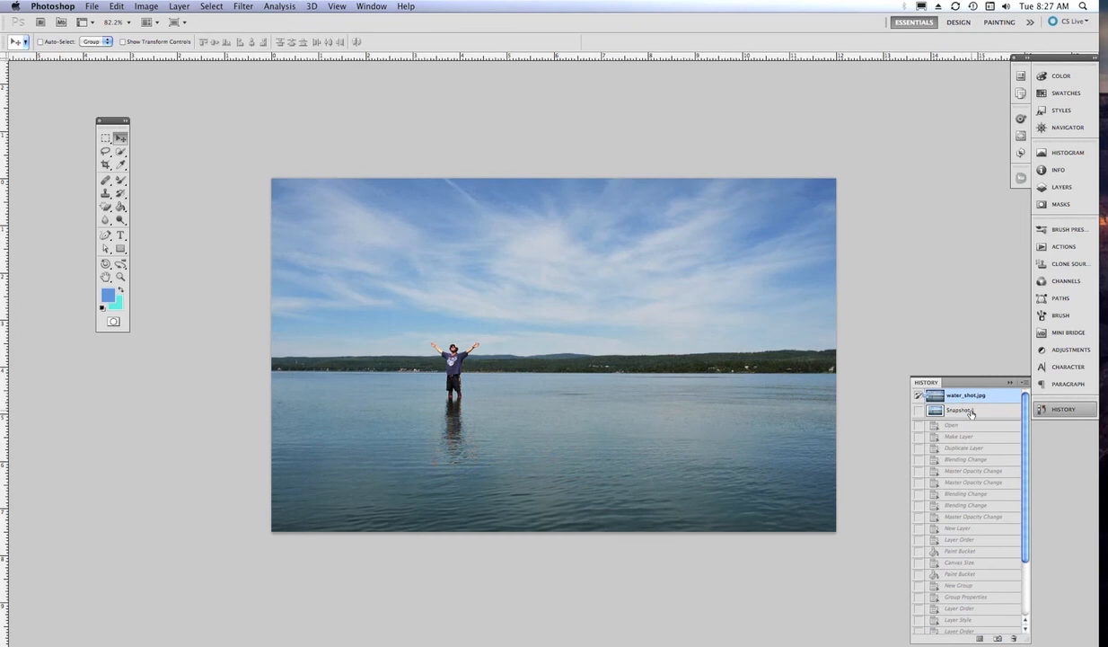
pyautogui.click(968, 410)
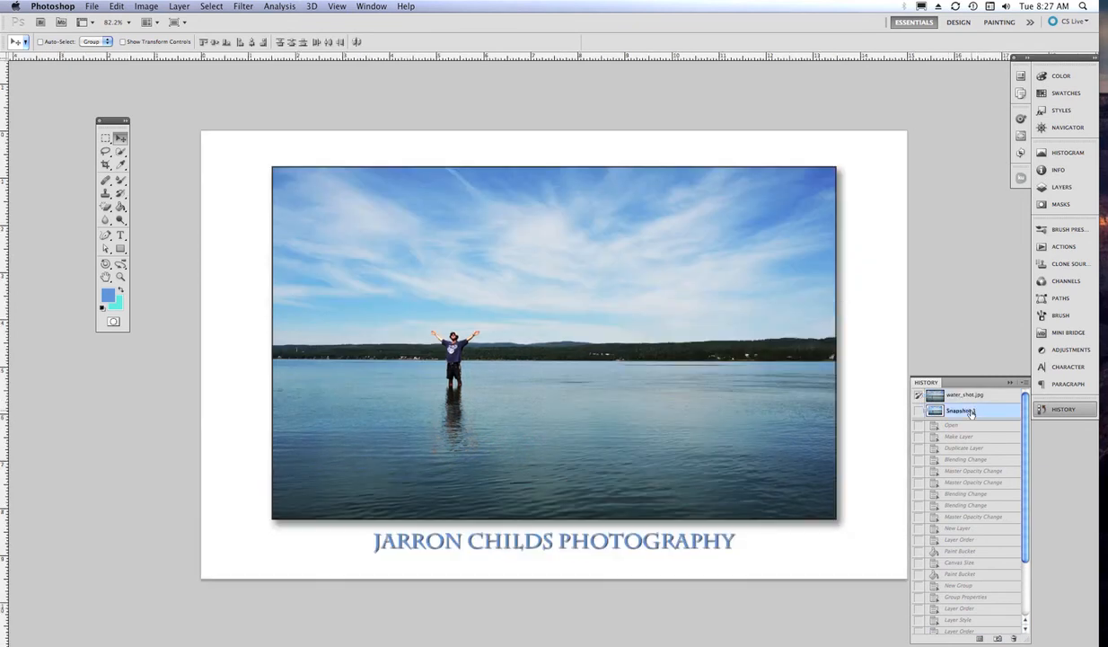